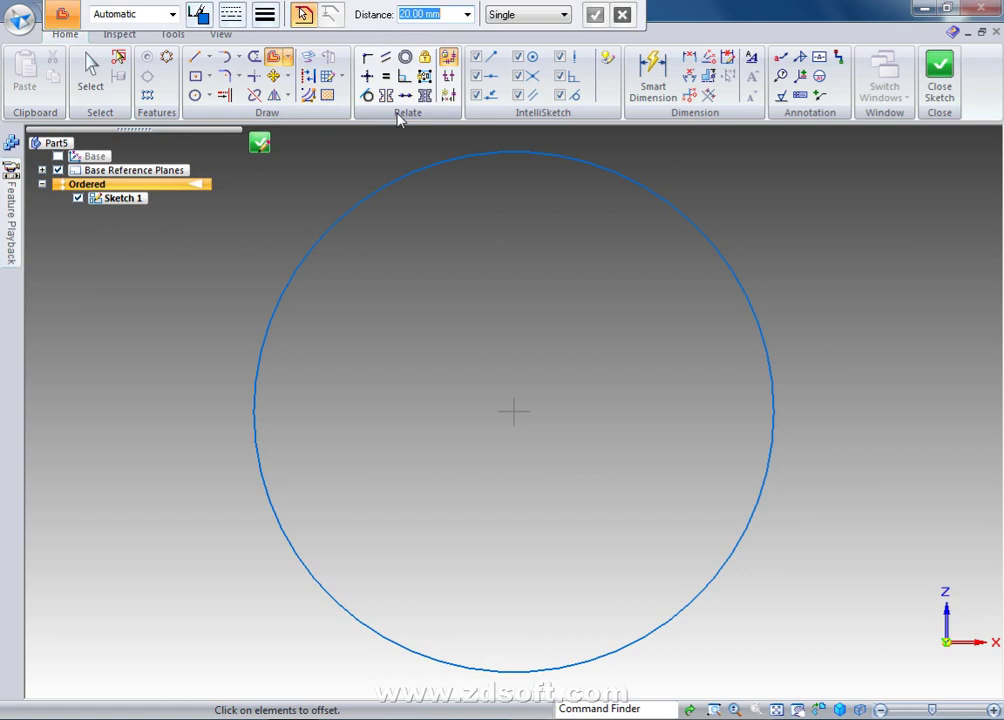
# Draw a horizontal line from the circle's center out past its right side.
pyautogui.click(195, 56)
pyautogui.click(513, 412)
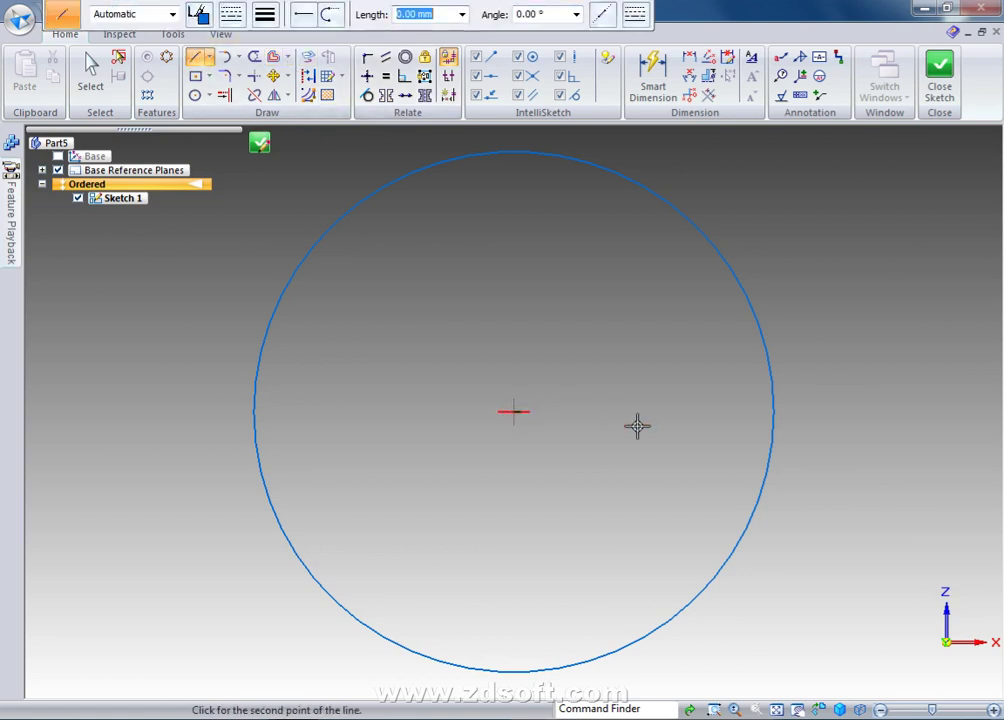
pyautogui.click(862, 413)
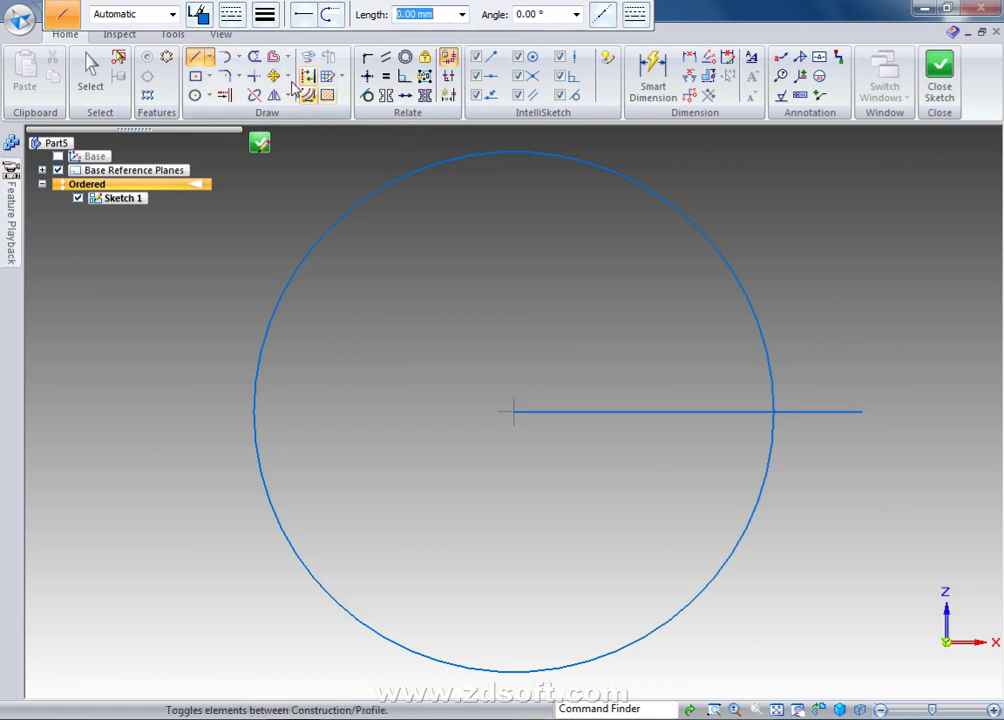
# Offset the horizontal line downward by 2000/3 mm.
pyautogui.click(272, 56)
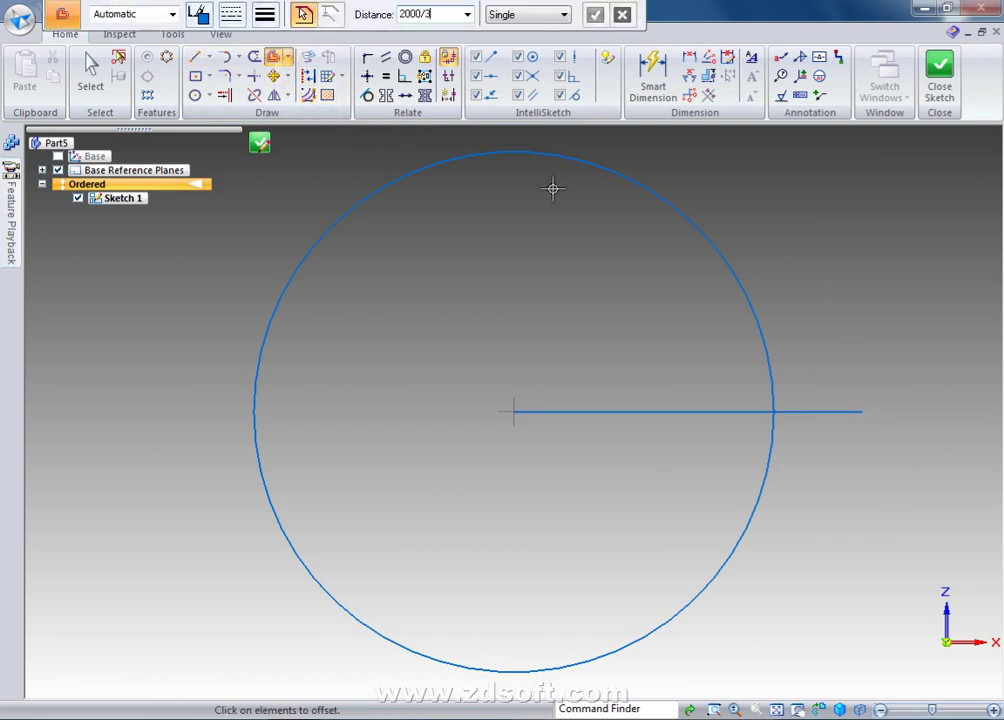
pyautogui.press('Return')
pyautogui.click(553, 411)
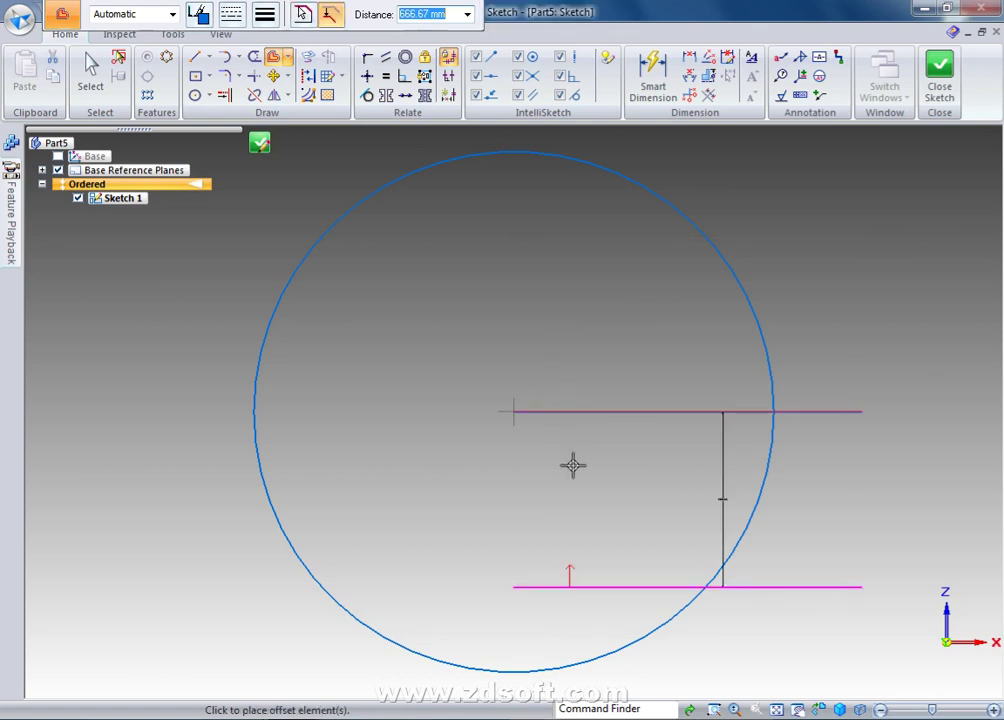
pyautogui.click(572, 465)
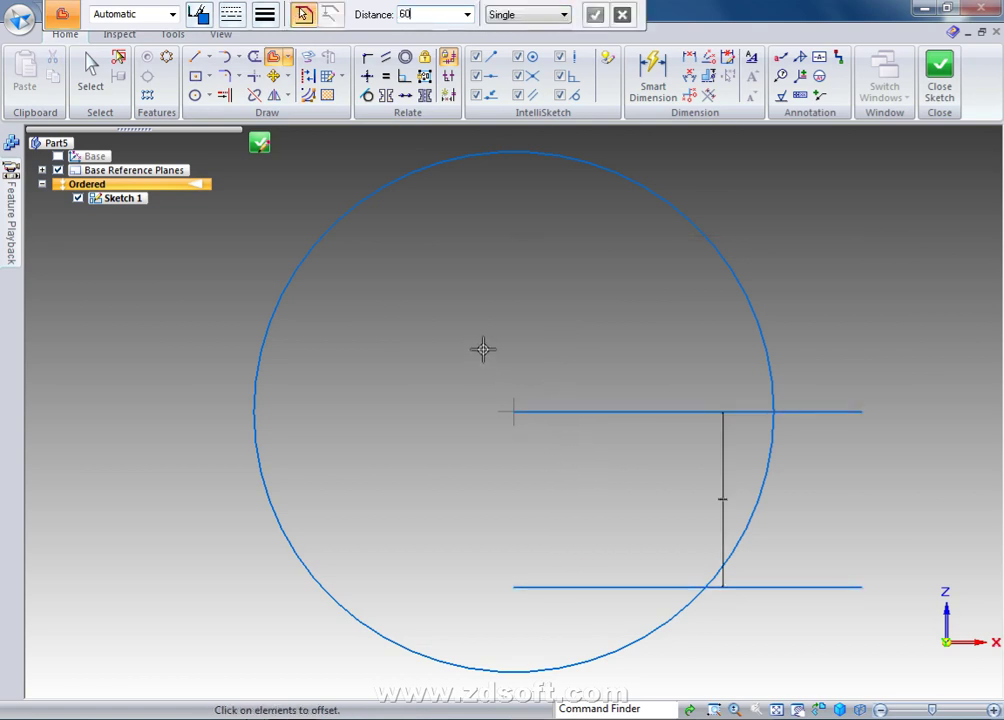
# Offset both horizontal lines 60 mm downward to form an upper and a lower strip.
pyautogui.click(630, 411)
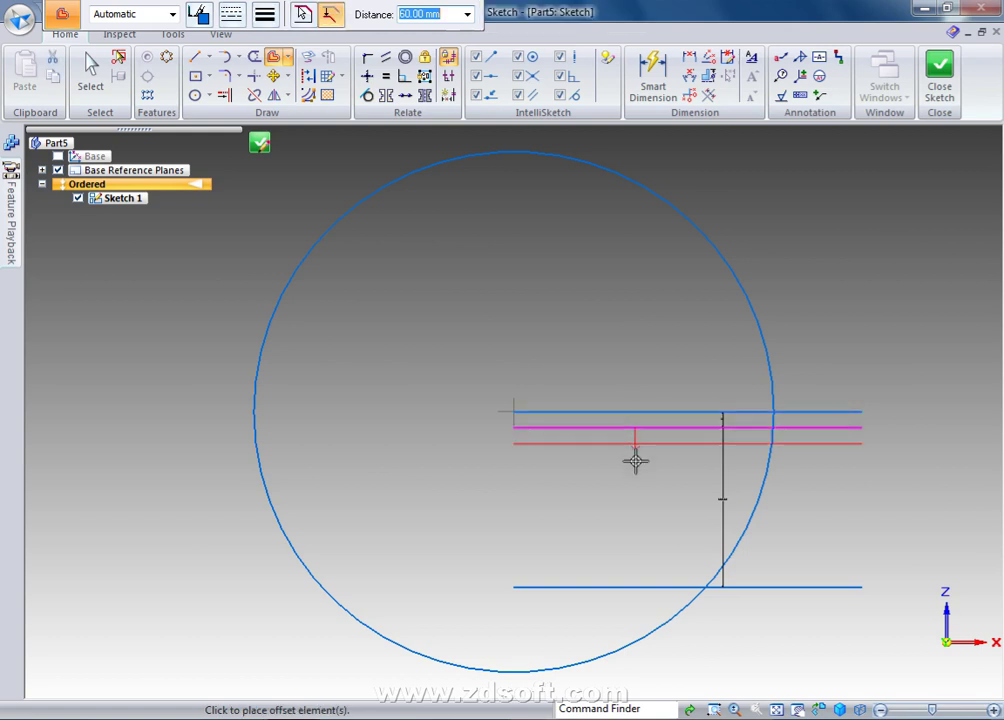
pyautogui.click(637, 459)
pyautogui.click(612, 586)
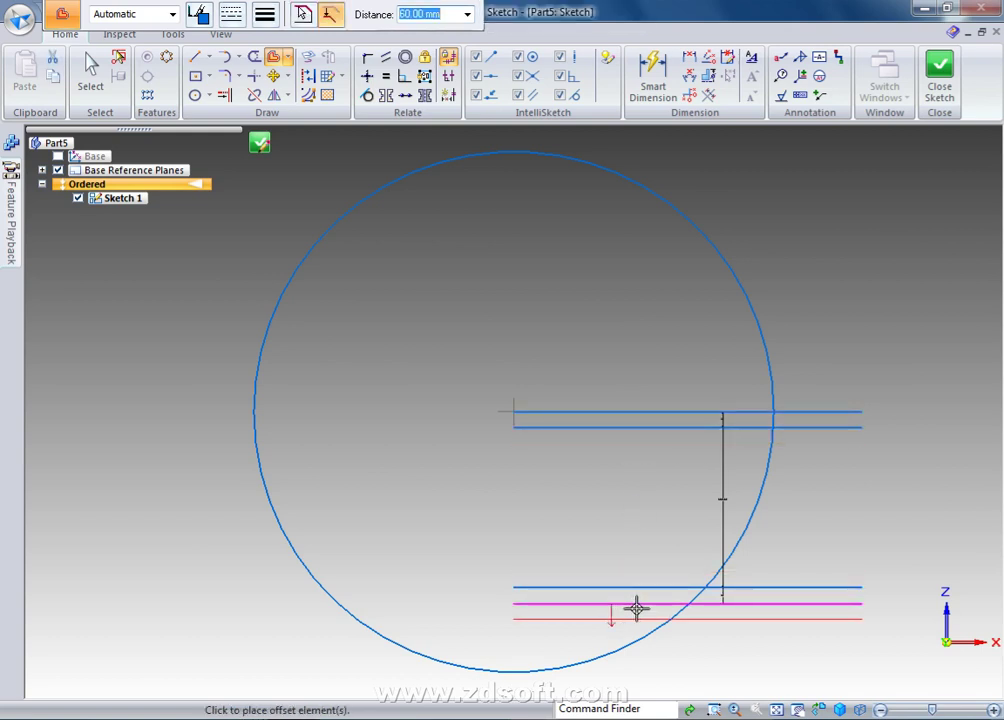
pyautogui.click(636, 605)
# Trim the circle and the overhanging line ends, keeping only the short arcs that close the right ends of the two strips.
pyautogui.click(254, 57)
pyautogui.click(690, 225)
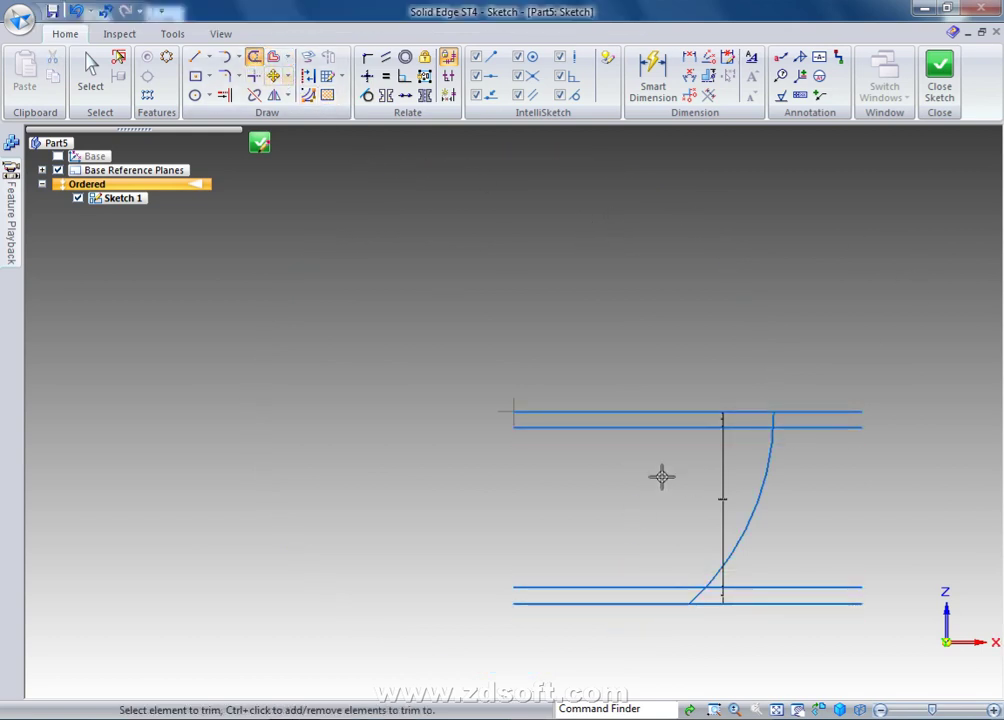
pyautogui.moveTo(661, 475)
pyautogui.mouseDown()
pyautogui.moveTo(861, 363)
pyautogui.moveTo(830, 440)
pyautogui.mouseUp()
pyautogui.moveTo(763, 605)
pyautogui.mouseDown()
pyautogui.moveTo(809, 507)
pyautogui.moveTo(829, 410)
pyautogui.mouseUp()
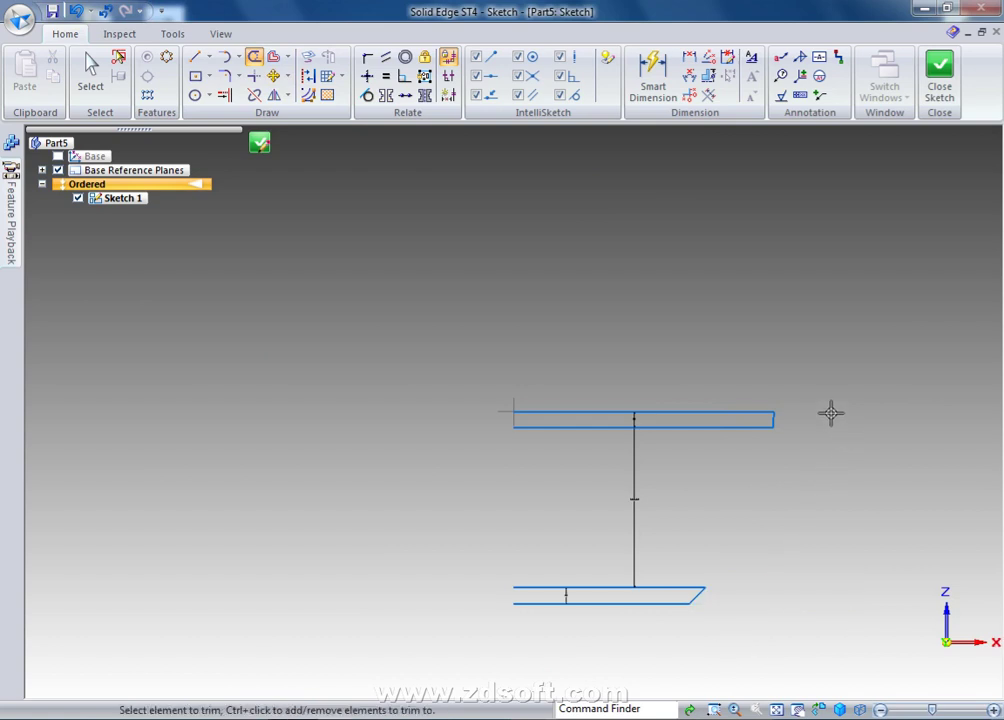
# Offset the upper strip's end arc 10 mm inward, and offset the resulting arc another 50 mm inward.
pyautogui.scroll(3, 809, 394)
pyautogui.click(273, 57)
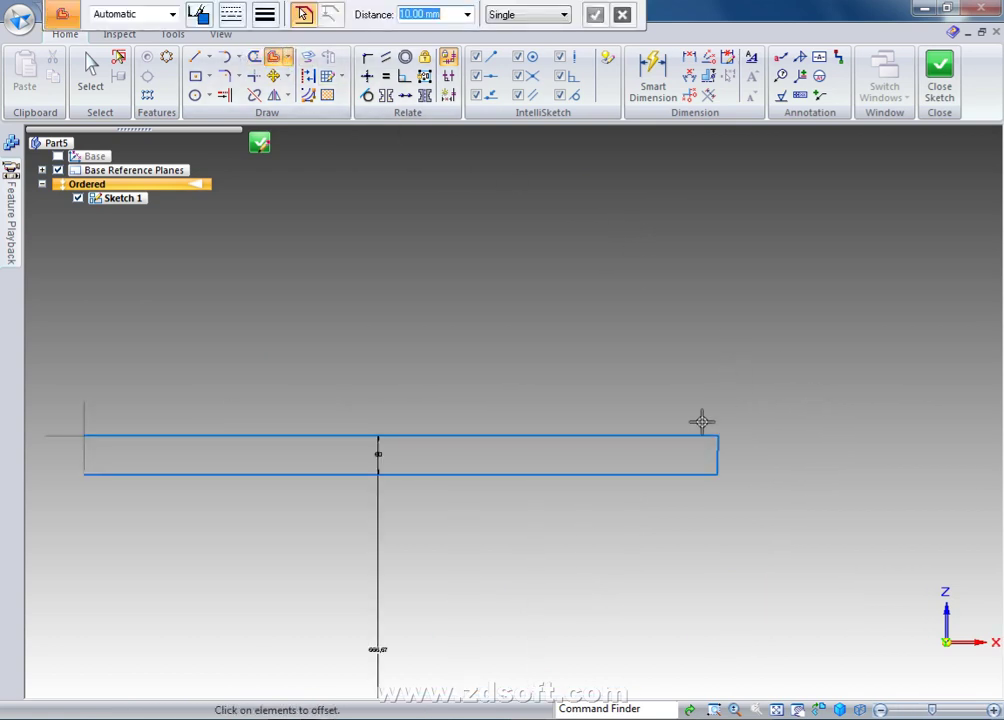
pyautogui.click(715, 456)
pyautogui.click(690, 432)
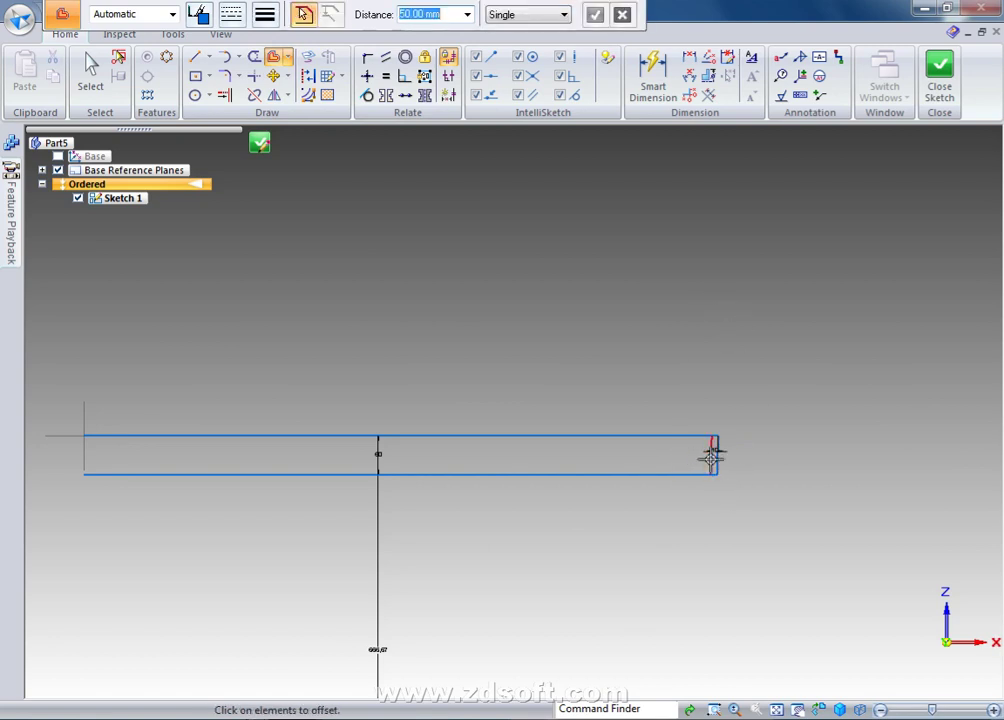
pyautogui.click(712, 456)
pyautogui.click(684, 456)
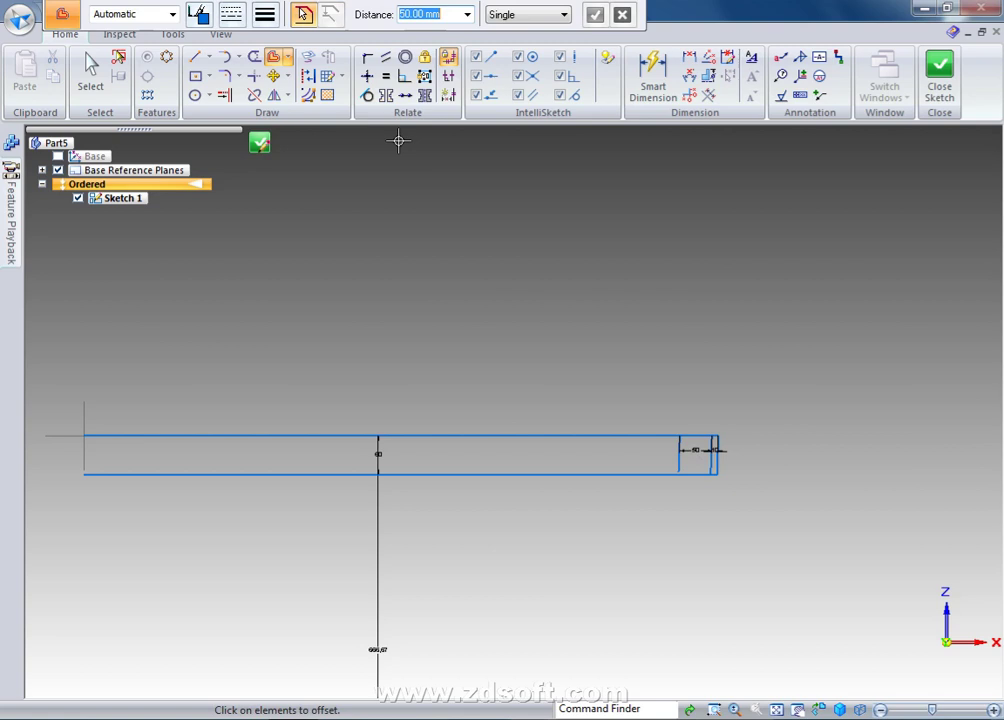
# Trim the upper strip's top line back to the 50 mm offset arc and remove that arc.
pyautogui.click(254, 57)
pyautogui.moveTo(587, 407)
pyautogui.mouseDown()
pyautogui.moveTo(591, 425)
pyautogui.moveTo(620, 437)
pyautogui.mouseUp()
pyautogui.scroll(2, 640, 436)
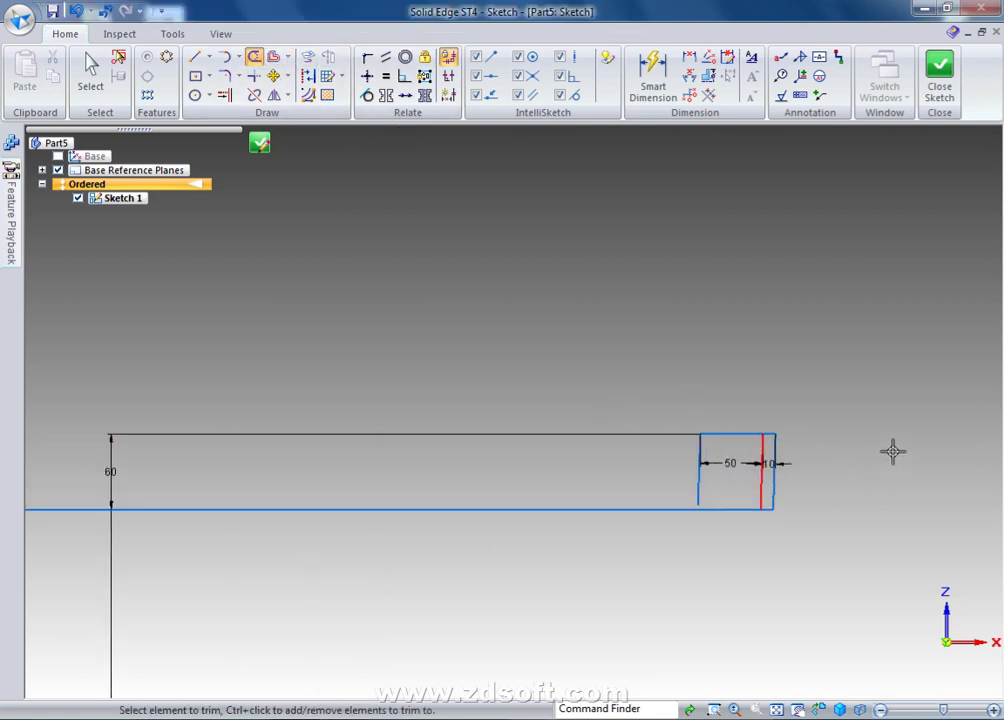
pyautogui.moveTo(721, 488); pyautogui.dragTo(575, 425)
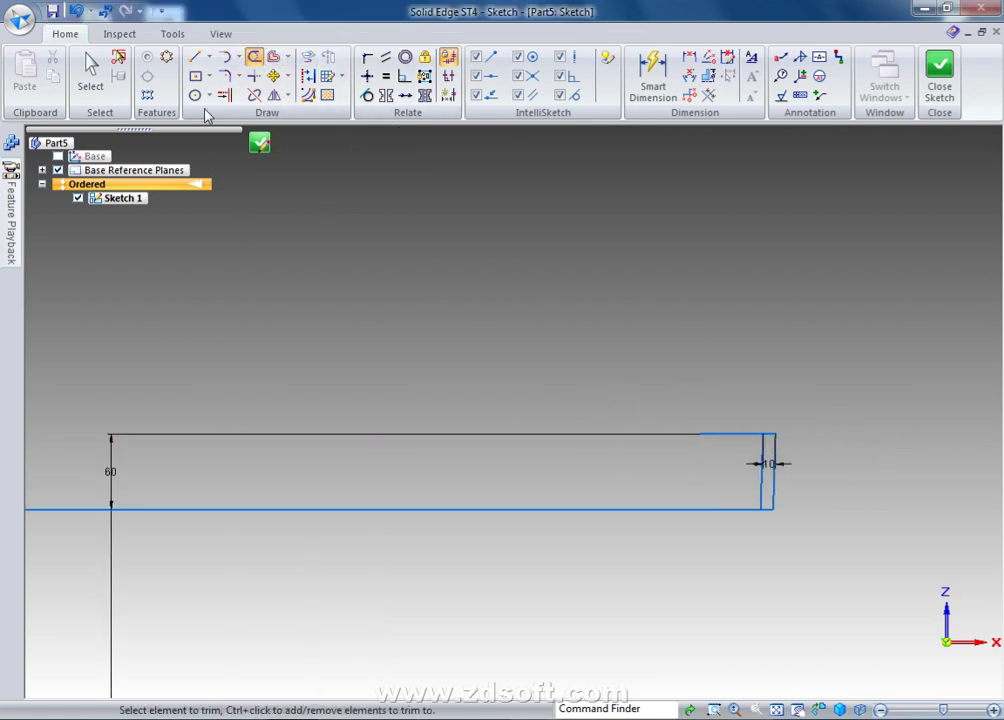
# Offset the upper strip's short top line 10 mm downward.
pyautogui.click(273, 57)
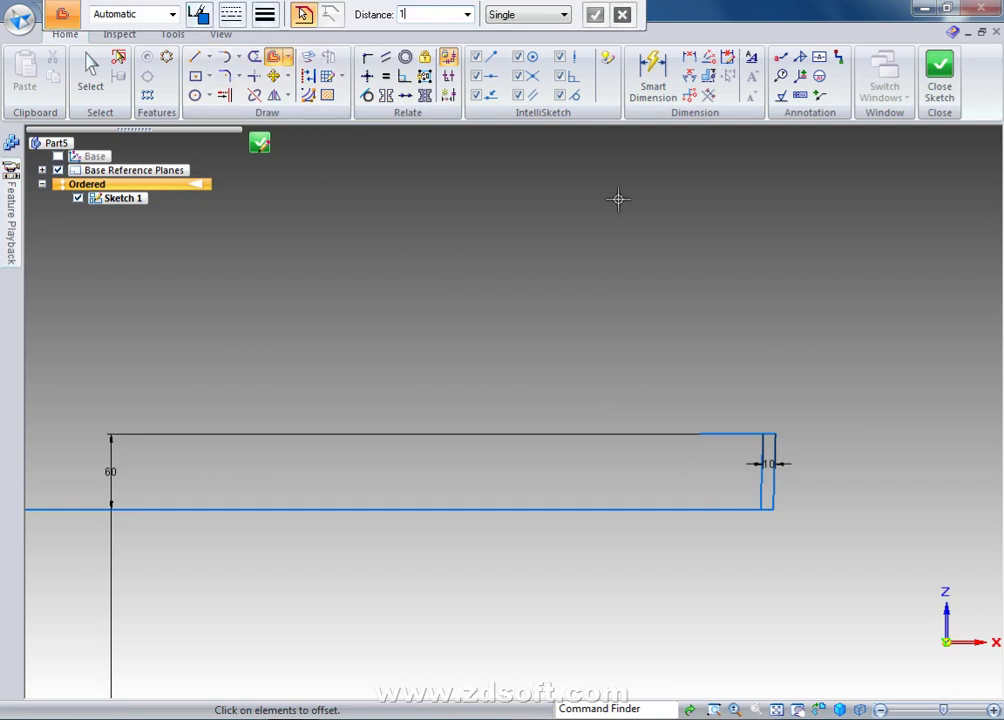
pyautogui.click(734, 433)
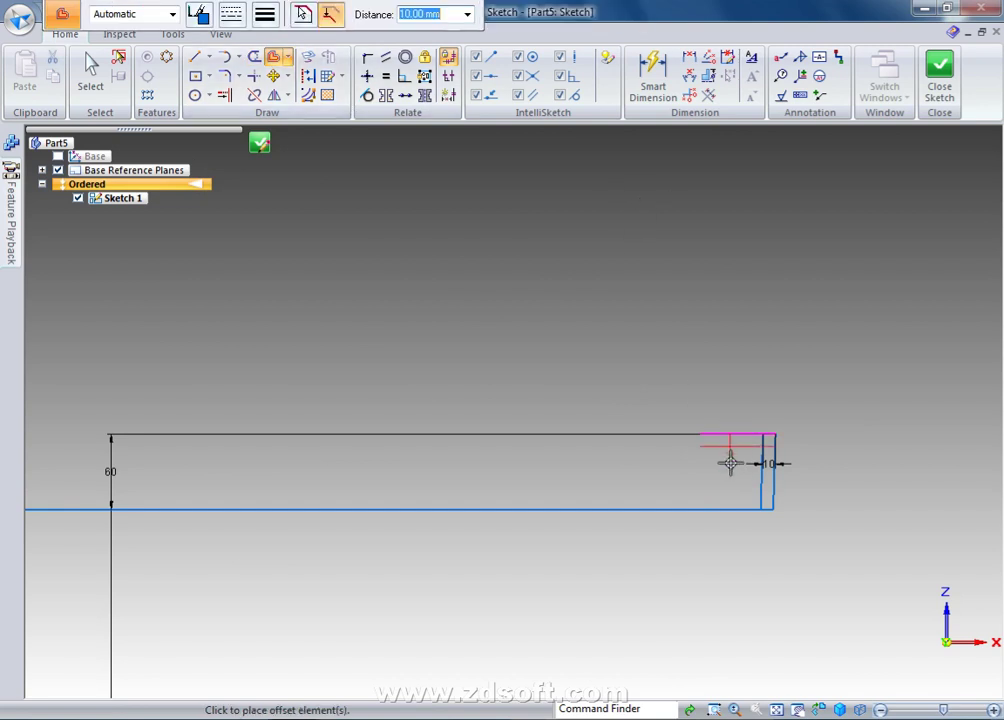
pyautogui.click(728, 462)
# Draw a vertical line about 32 mm long downward from the left end of the short top line.
pyautogui.click(195, 57)
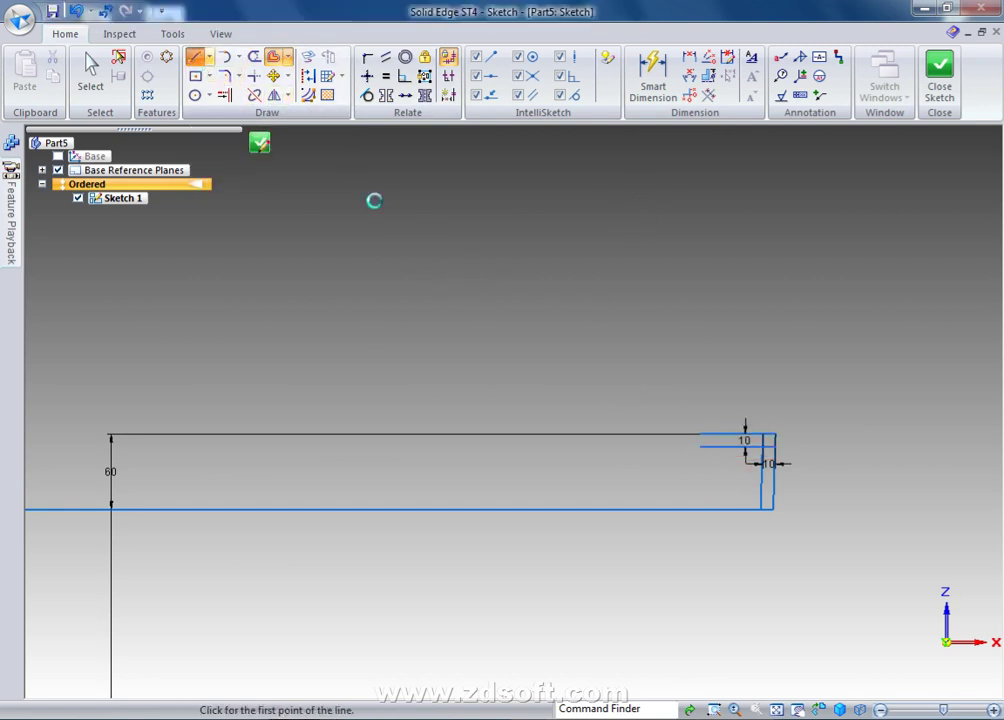
pyautogui.click(700, 433)
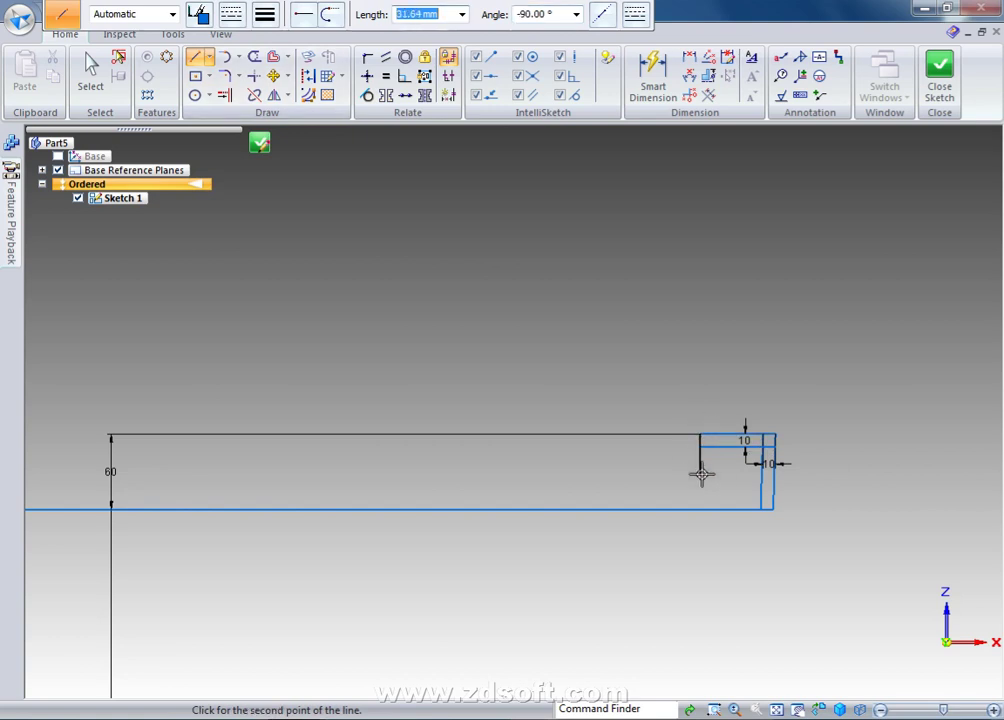
pyautogui.click(700, 473)
# Trim the surplus segments of the vertical line, the bottom line and the inner corner to leave the upper 10 mm thick angle profile.
pyautogui.click(224, 95)
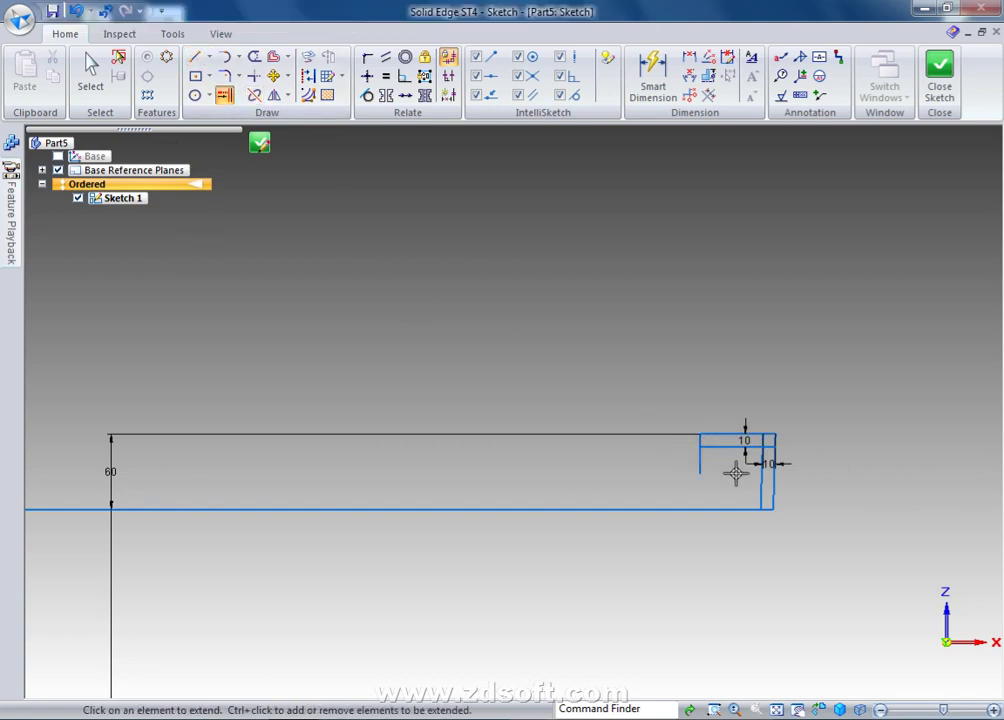
pyautogui.click(252, 58)
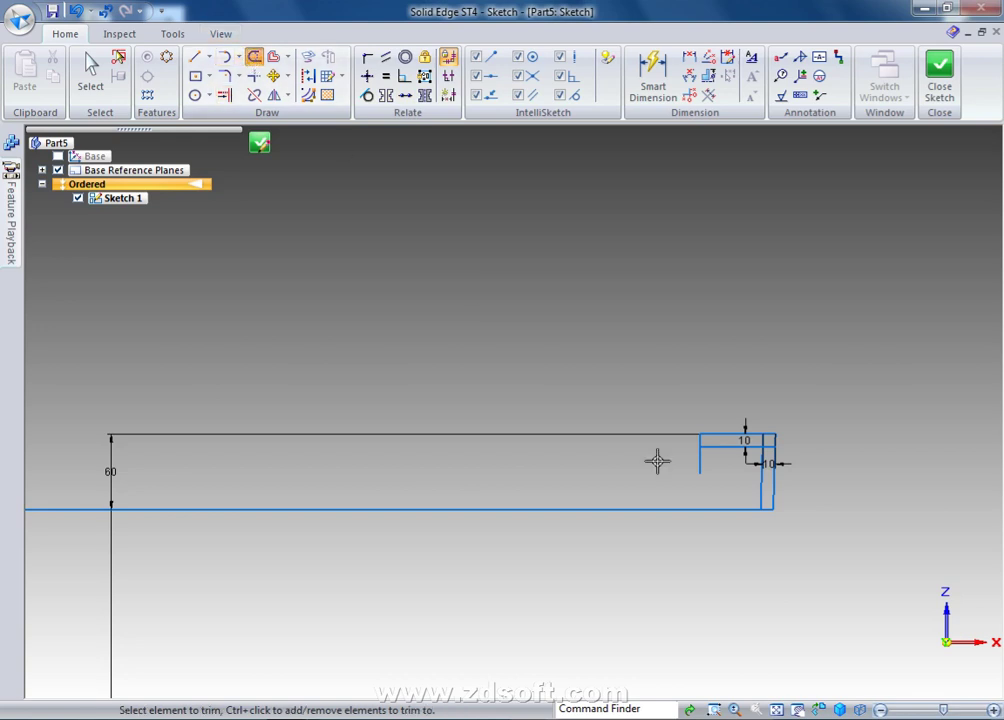
pyautogui.scroll(3, 660, 465)
pyautogui.click(733, 452)
pyautogui.scroll(2, 892, 424)
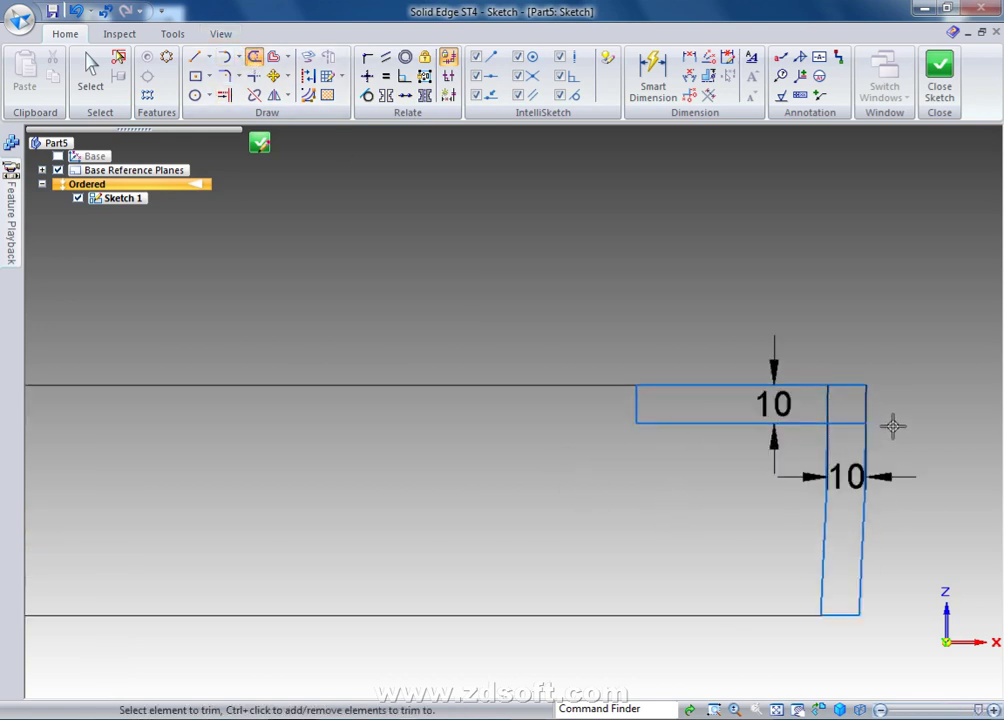
pyautogui.moveTo(829, 401)
pyautogui.mouseDown()
pyautogui.moveTo(856, 426)
pyautogui.moveTo(853, 474)
pyautogui.mouseUp()
pyautogui.press('Escape')
# Offset the lower strip's end arc 10 mm inward and its top line 10 mm downward.
pyautogui.click(782, 709)
pyautogui.scroll(2, 639, 679)
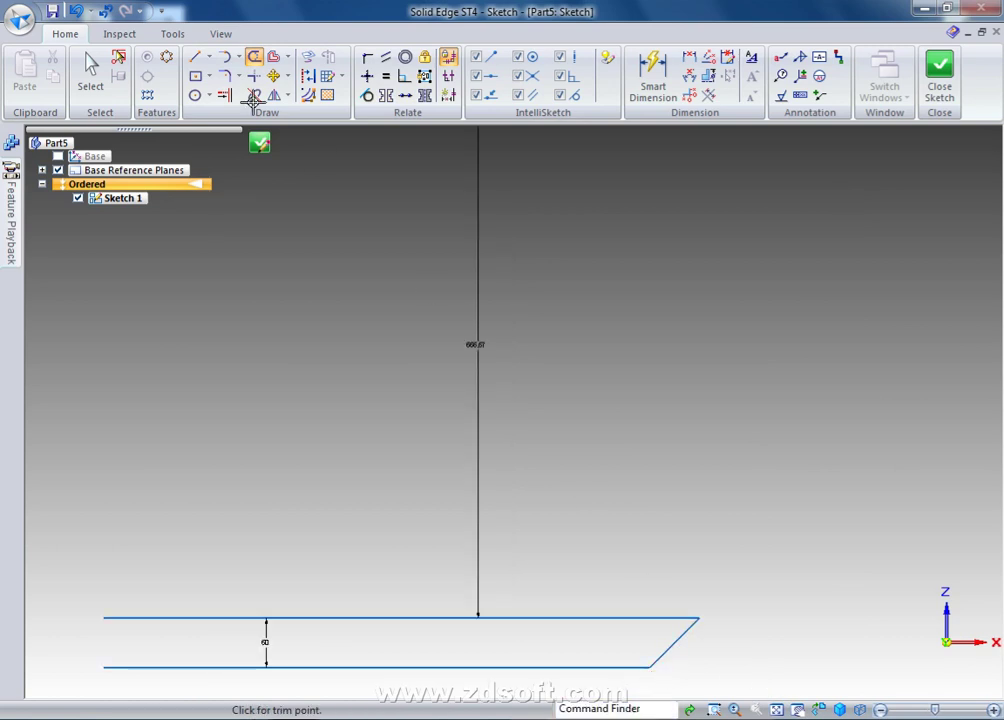
pyautogui.click(274, 58)
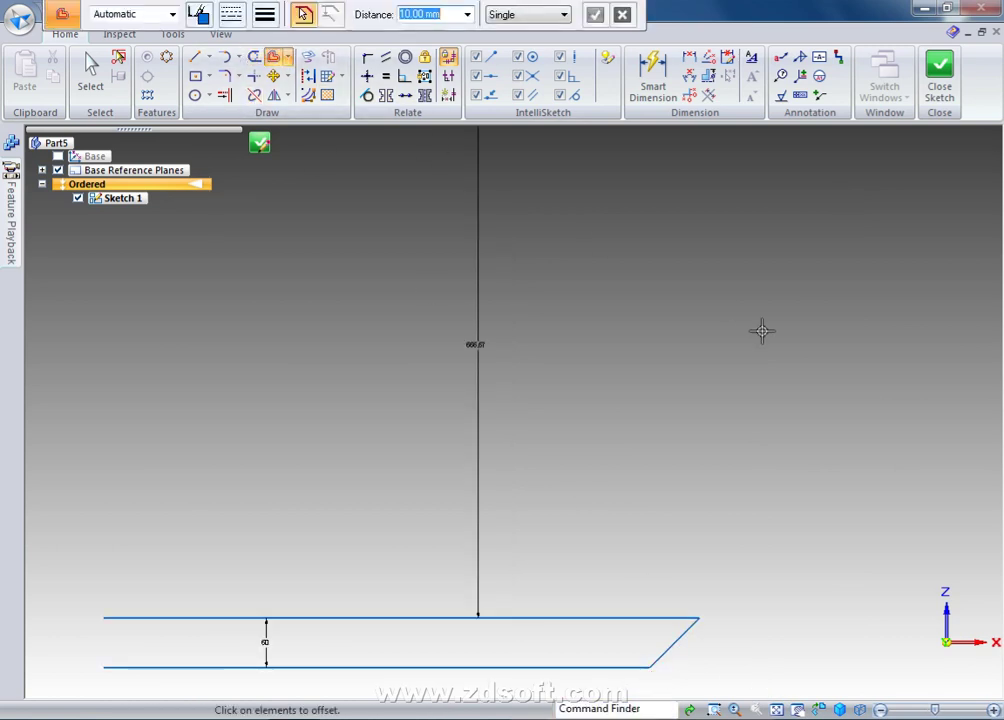
pyautogui.click(680, 638)
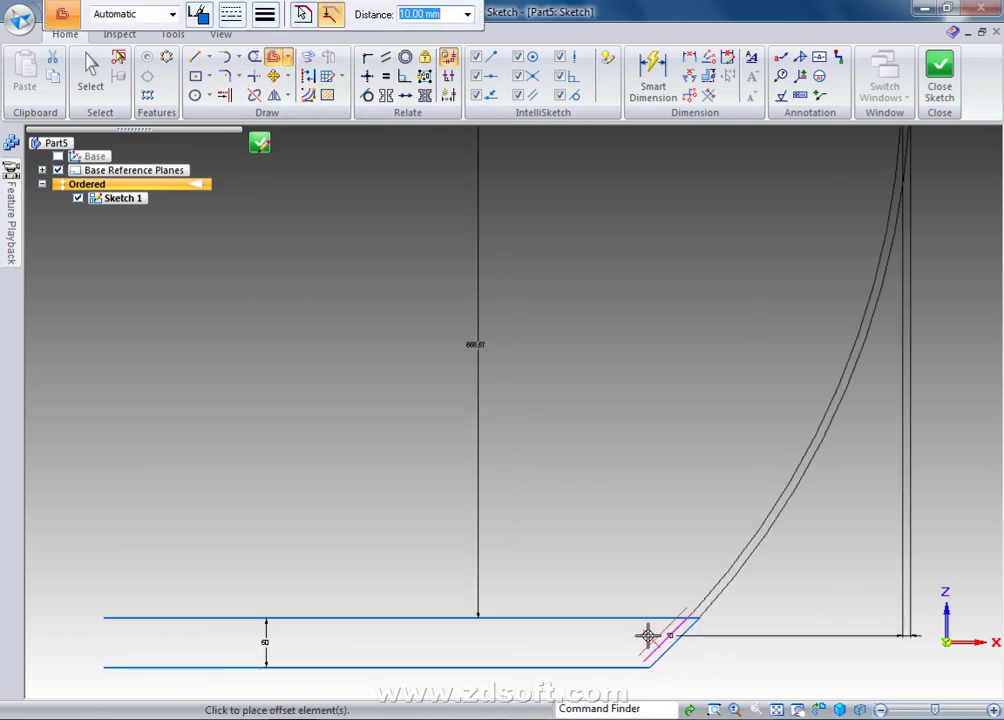
pyautogui.click(640, 630)
pyautogui.click(619, 630)
pyautogui.click(614, 634)
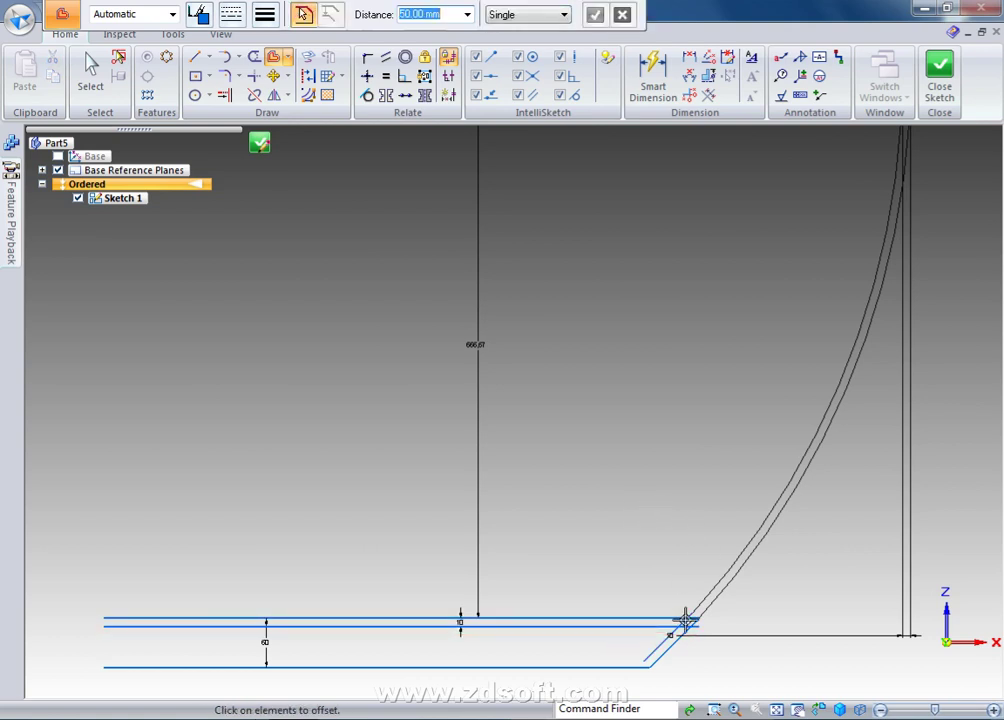
# Offset the lower strip's inner arc 50 mm inward and trim the strip's top line back to it.
pyautogui.click(664, 645)
pyautogui.click(623, 639)
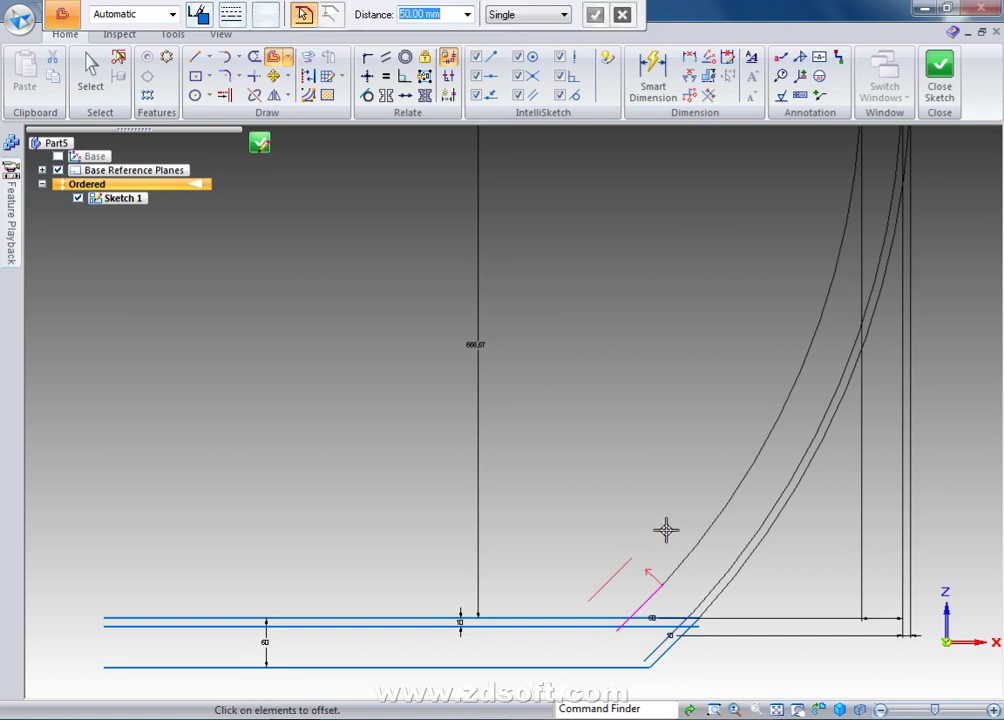
pyautogui.click(257, 56)
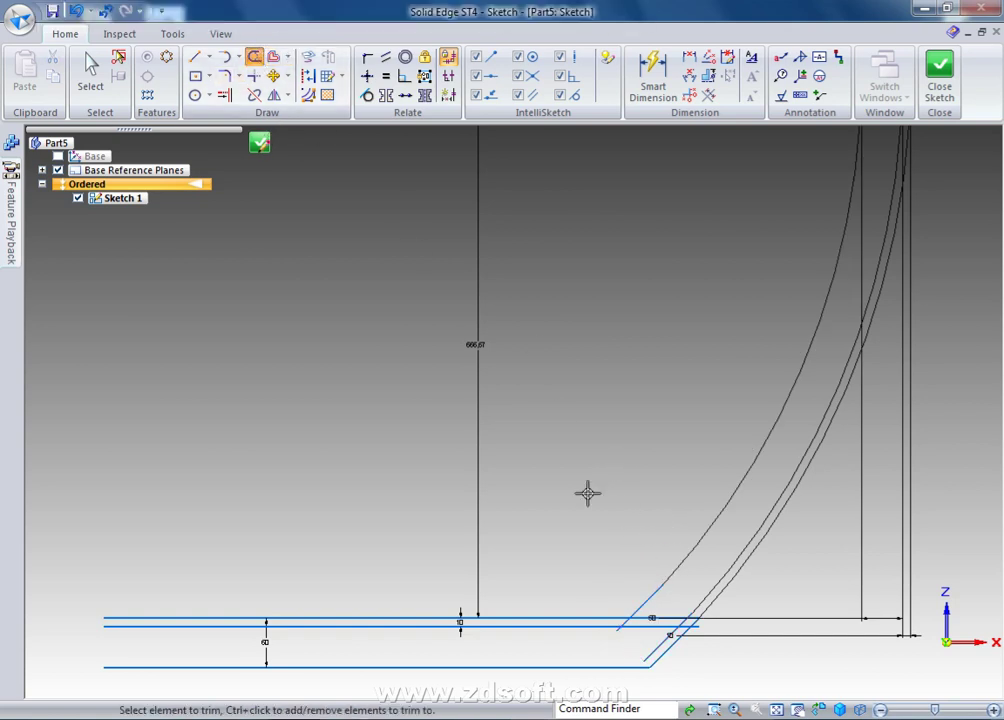
pyautogui.click(604, 606)
pyautogui.press('Escape')
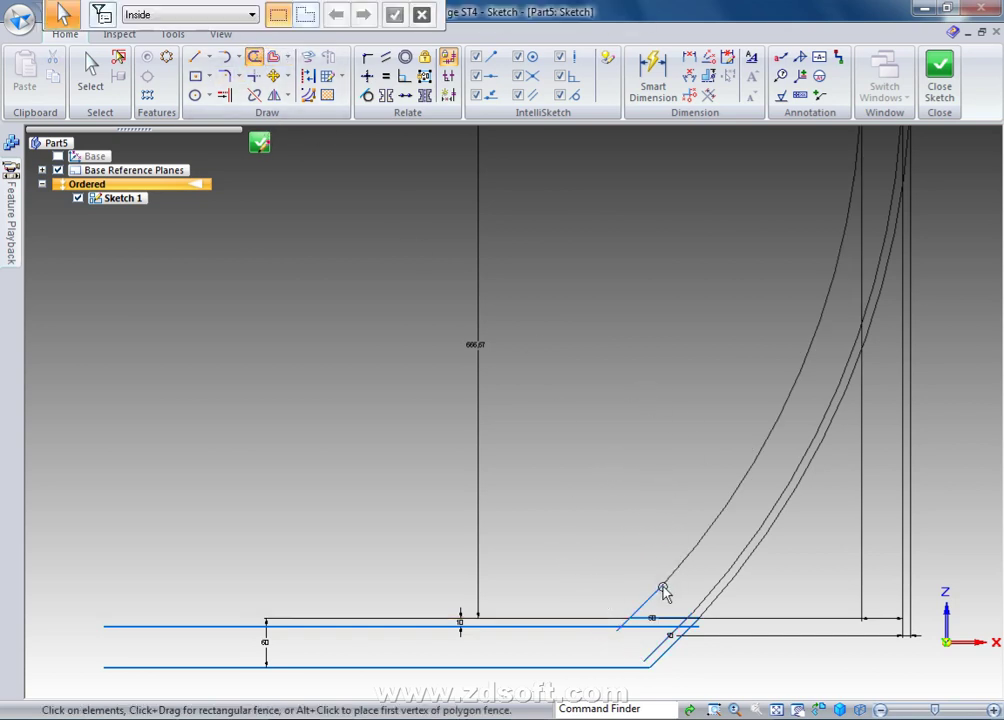
# Delete the lower strip's 50 mm offset arc and extend its 10 mm offset arc to the strip's bottom line.
pyautogui.click(753, 471)
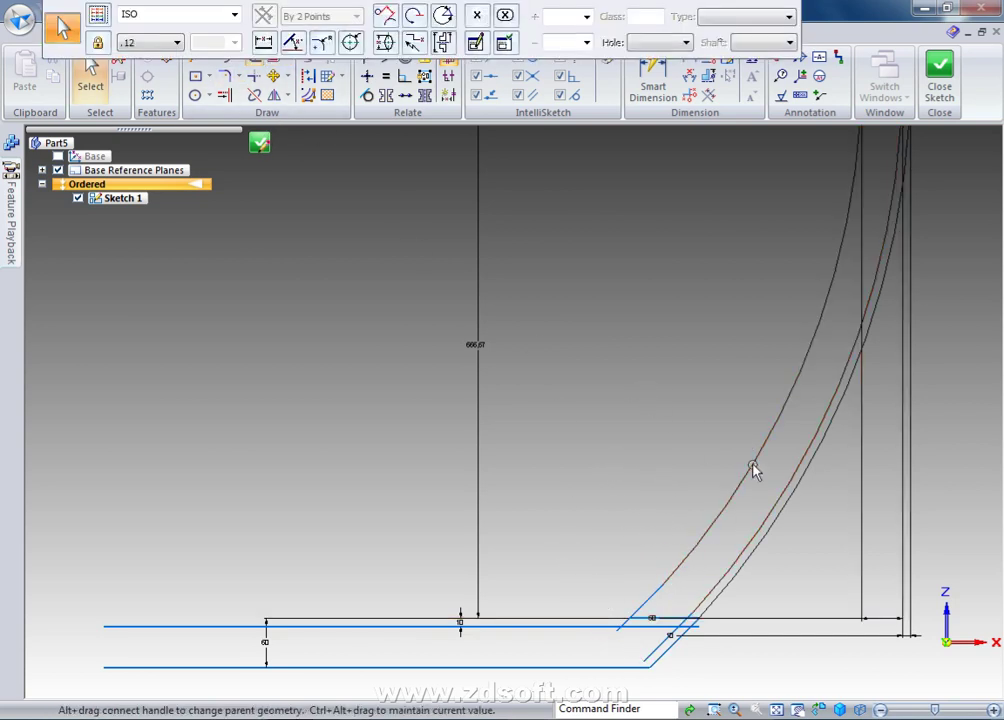
pyautogui.click(660, 600)
pyautogui.press('Delete')
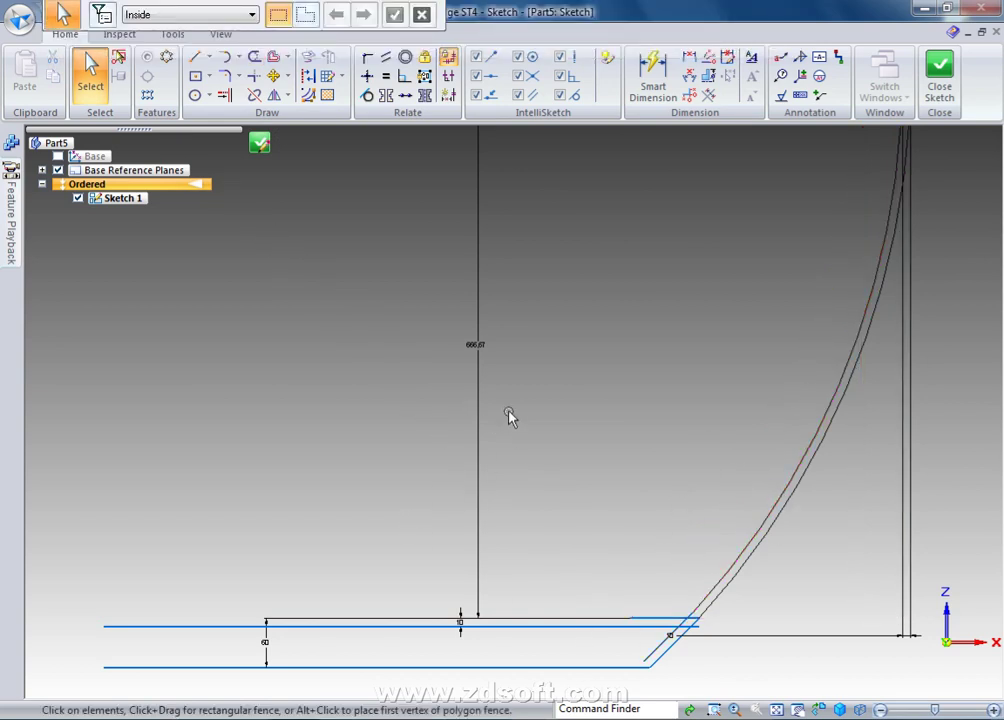
pyautogui.click(224, 95)
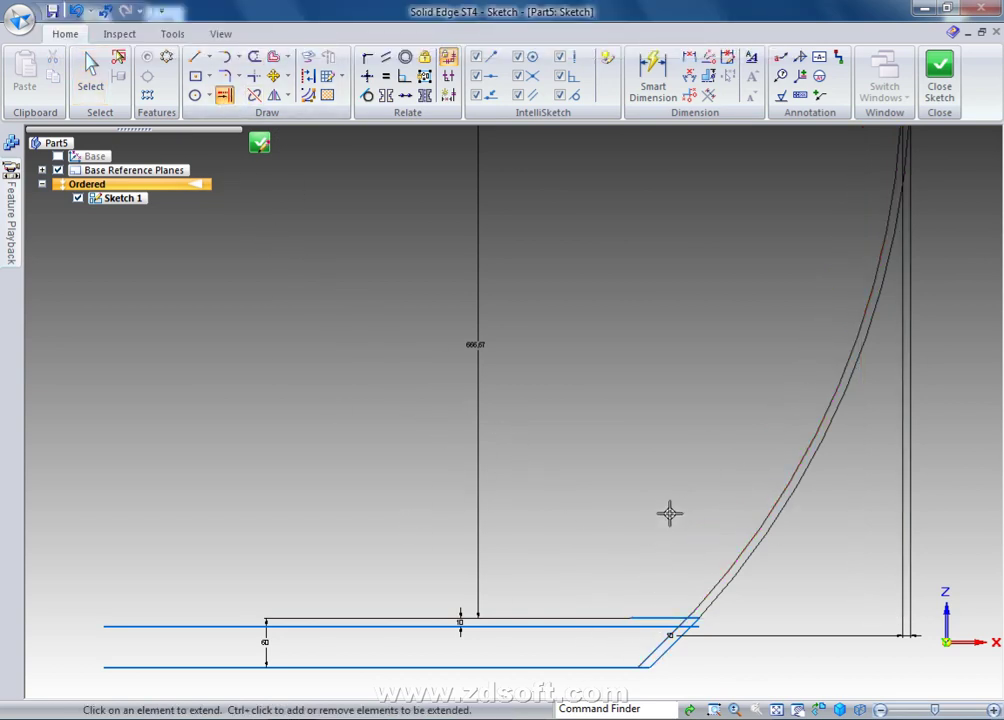
# Draw a vertical line downward from the left end of the lower strip's short top line, past the offset line below.
pyautogui.click(196, 56)
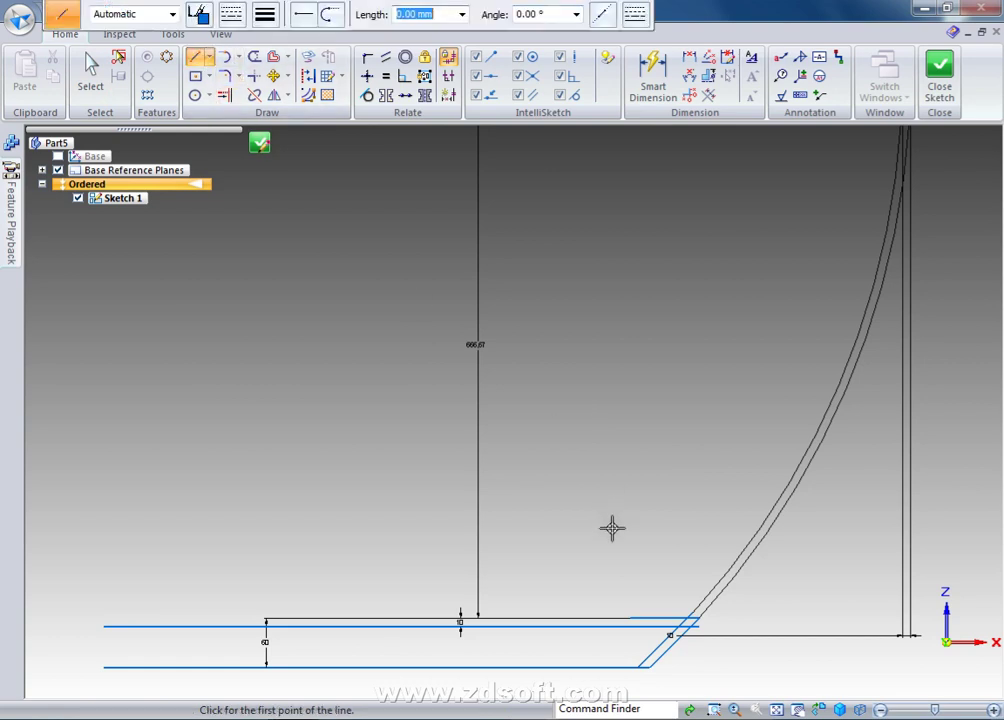
pyautogui.click(631, 619)
pyautogui.click(633, 641)
# Trim the surplus segments around the lower strip to leave its 10 mm thick angle profile.
pyautogui.click(254, 56)
pyautogui.click(565, 627)
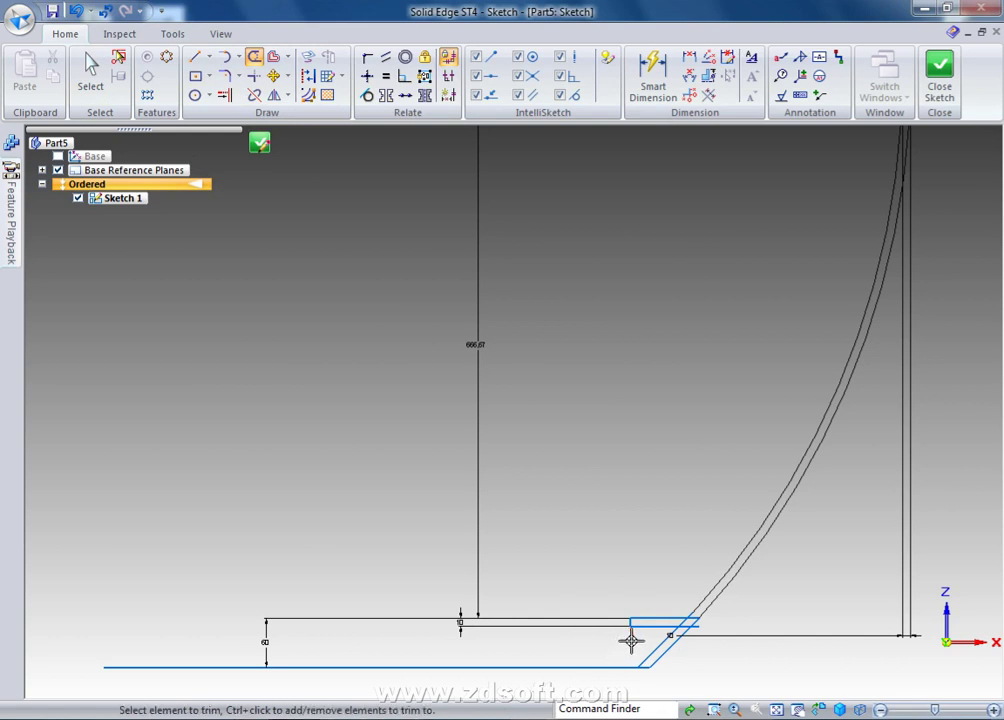
pyautogui.moveTo(634, 643)
pyautogui.mouseDown()
pyautogui.moveTo(609, 667)
pyautogui.moveTo(638, 654)
pyautogui.mouseUp()
pyautogui.scroll(2, 694, 632)
pyautogui.scroll(2, 670, 610)
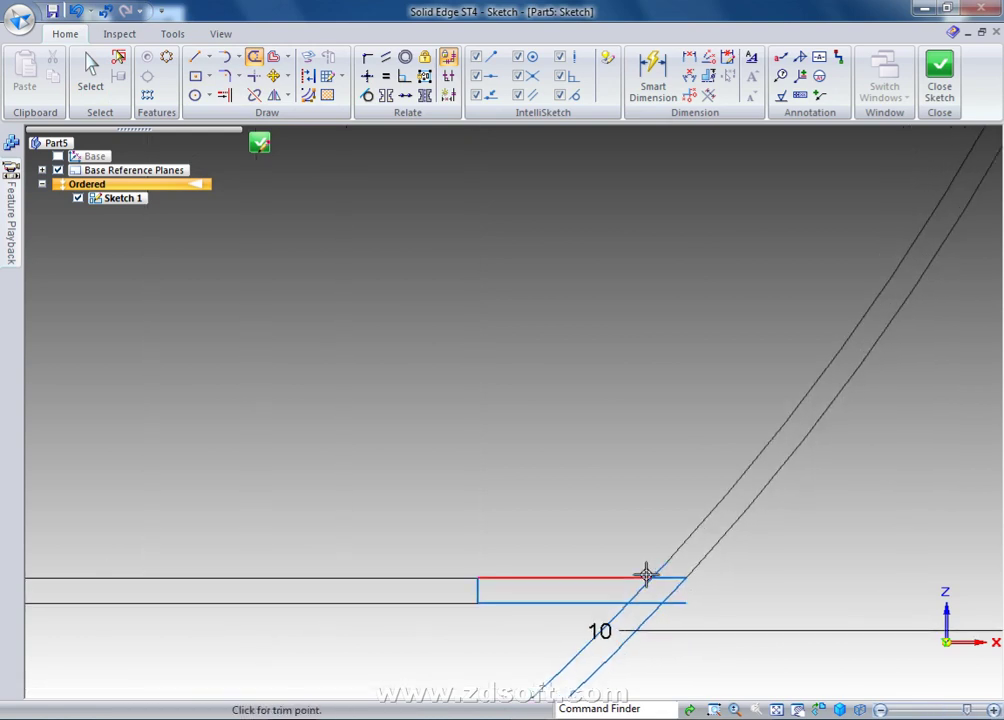
pyautogui.moveTo(683, 605)
pyautogui.mouseDown()
pyautogui.moveTo(643, 589)
pyautogui.moveTo(664, 602)
pyautogui.mouseUp()
pyautogui.click(777, 709)
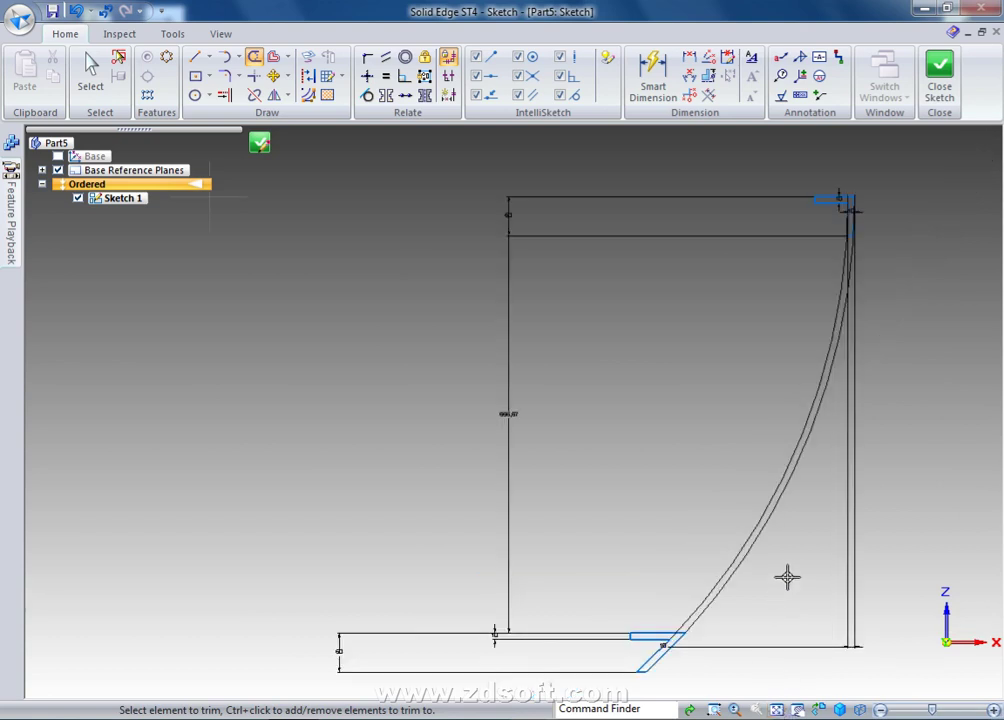
# Finish the angle profile sketch and start a new sketch on the YZ reference plane.
pyautogui.click(939, 78)
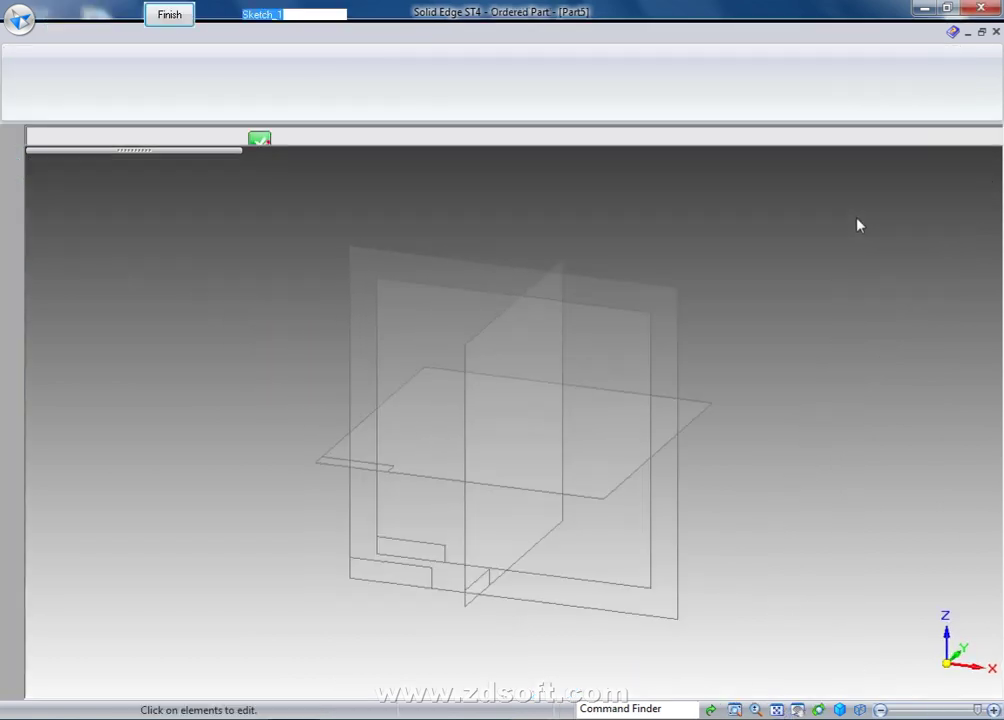
pyautogui.press('Escape')
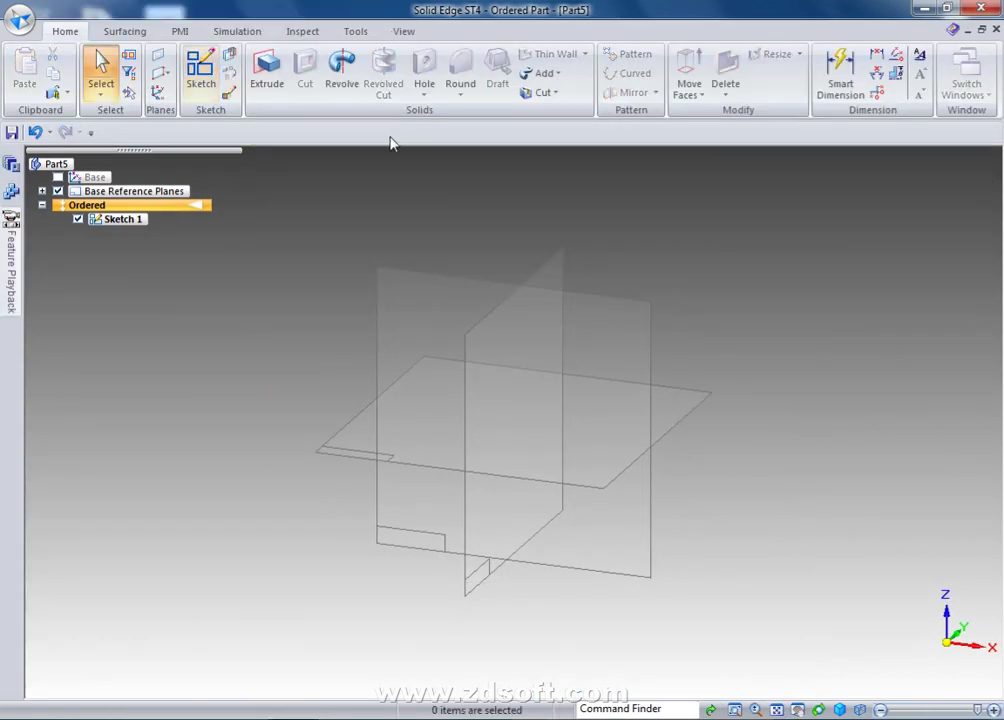
pyautogui.click(779, 709)
pyautogui.click(200, 70)
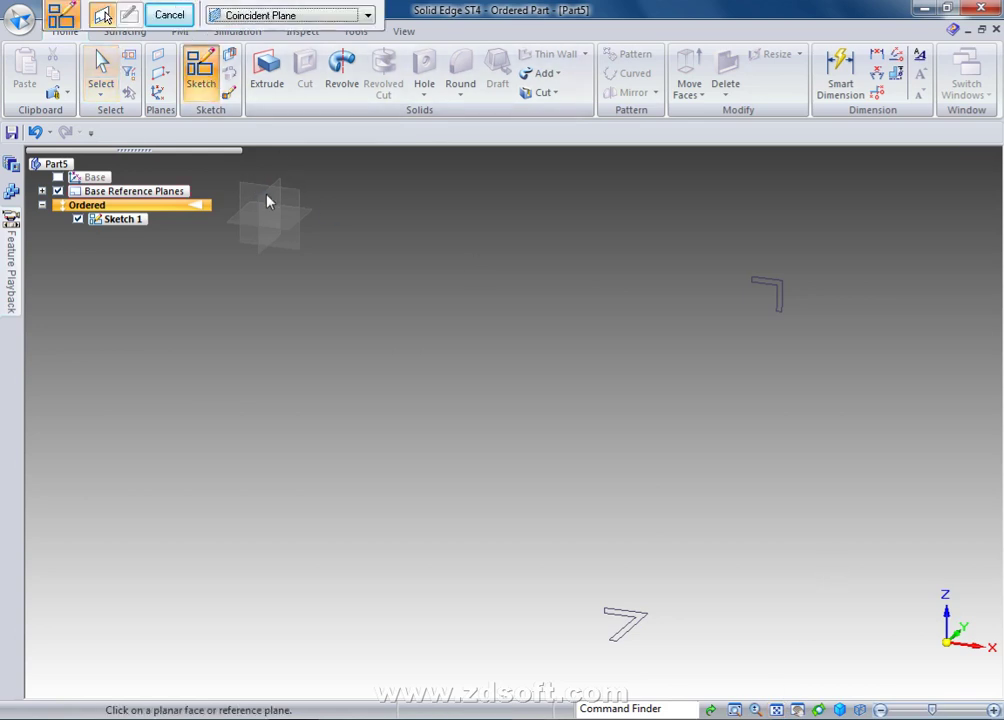
pyautogui.click(269, 201)
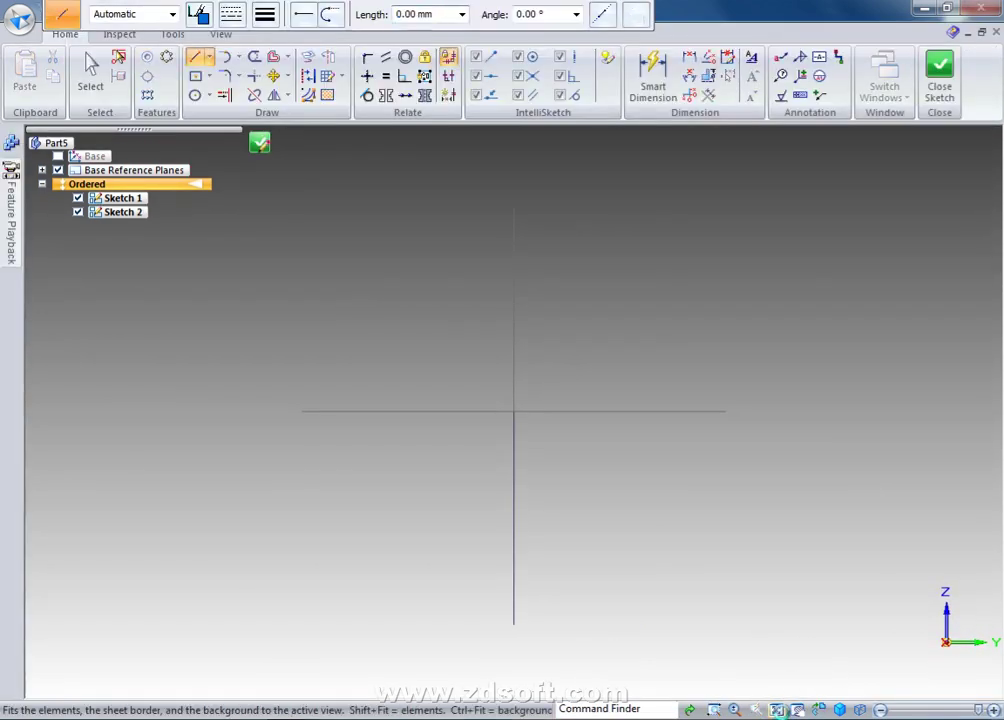
# From the origin, draw a short horizontal line in the negative Y direction, a short line downward, and a further 2000/3 mm vertical line below it.
pyautogui.click(514, 194)
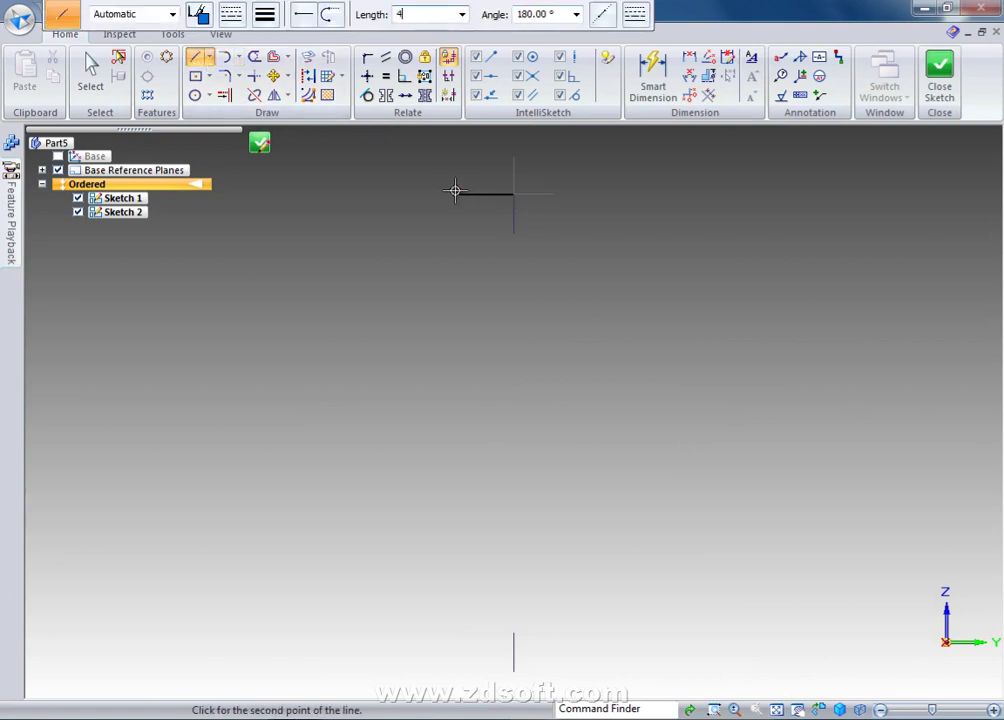
pyautogui.press('Return')
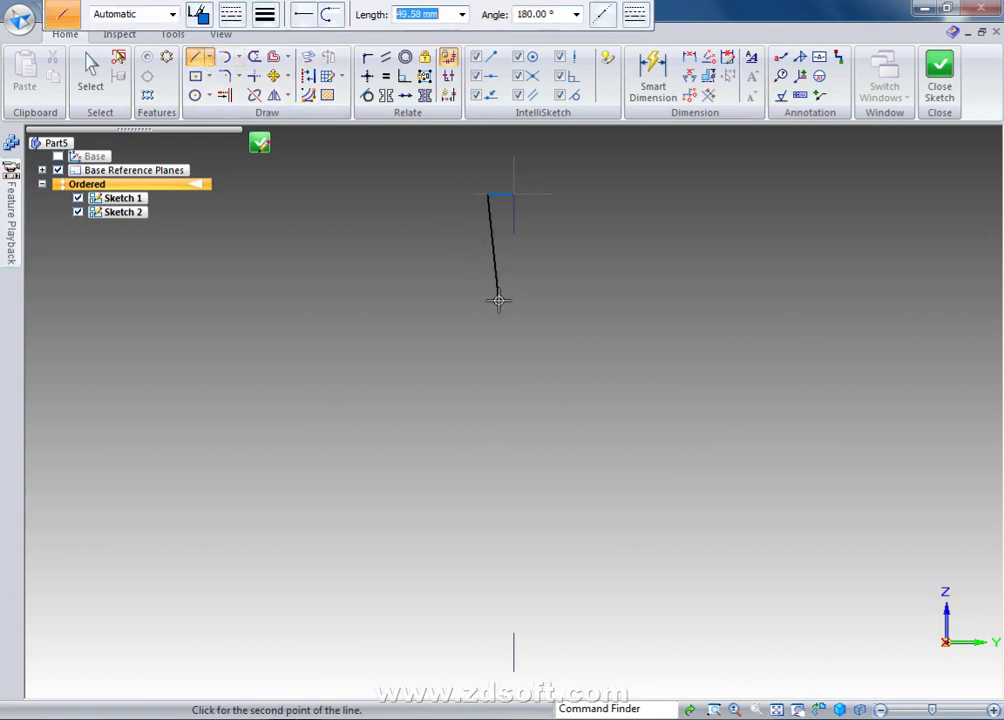
pyautogui.write('30')
pyautogui.press('Return')
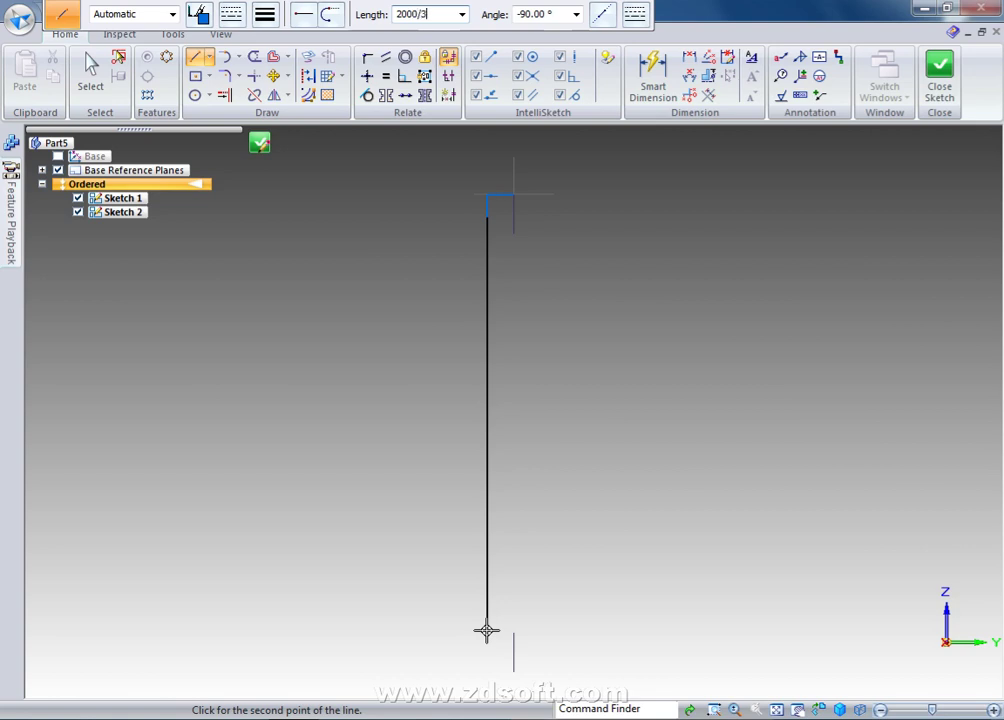
pyautogui.write('2000/3')
pyautogui.press('Return')
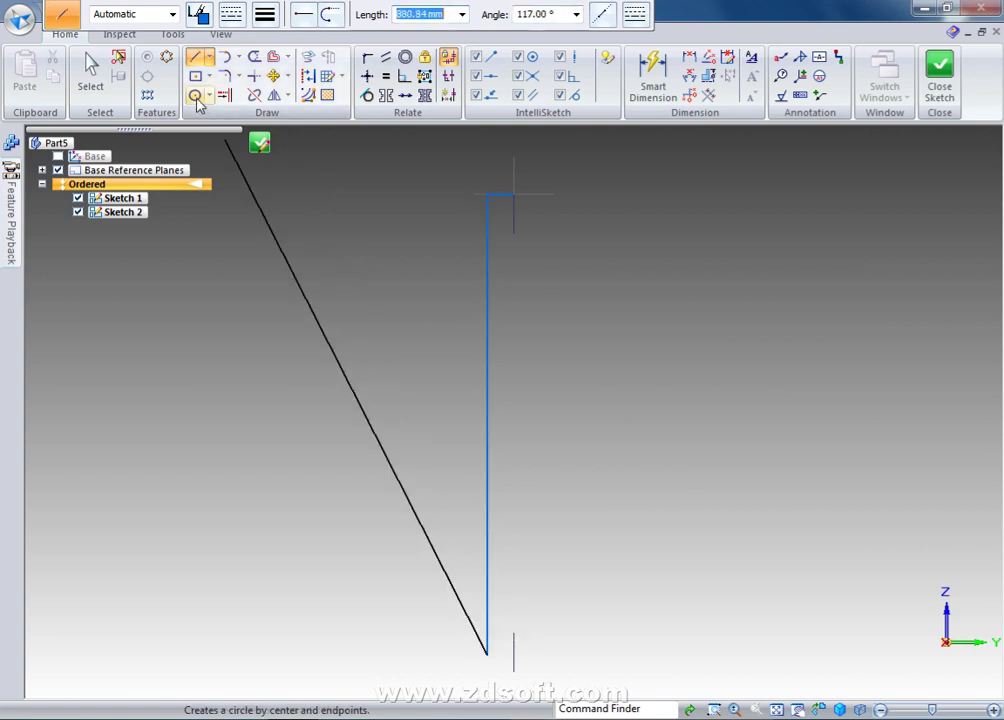
# Place 10 mm diameter circles at the lower and upper ends of the 2000/3 mm line and close the sketch.
pyautogui.click(196, 97)
pyautogui.write('10')
pyautogui.press('Tab')
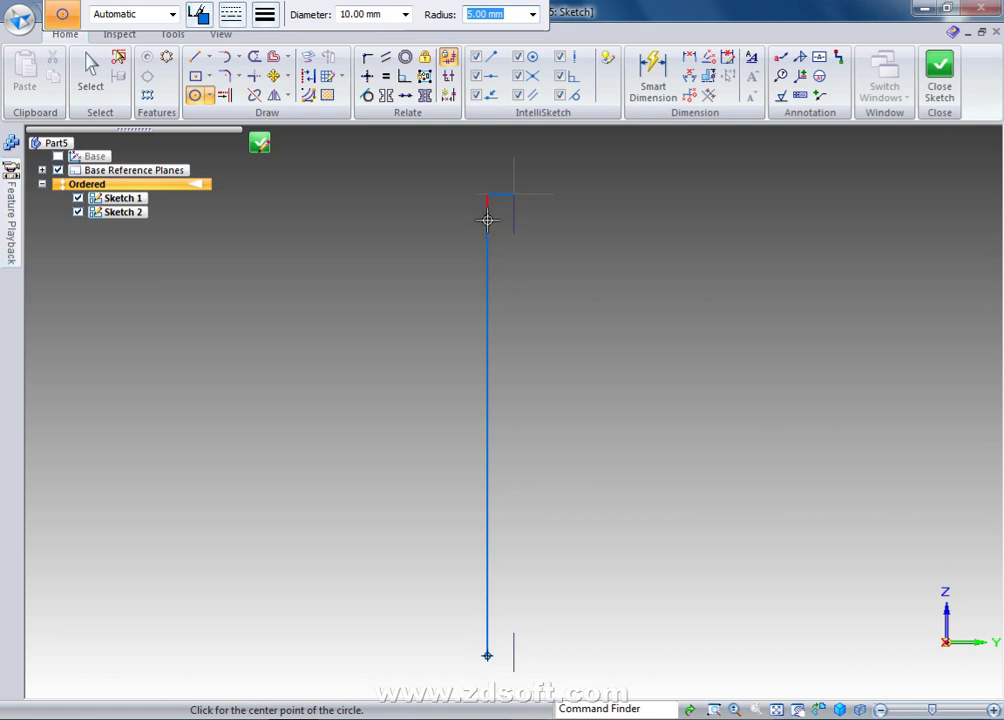
pyautogui.click(939, 85)
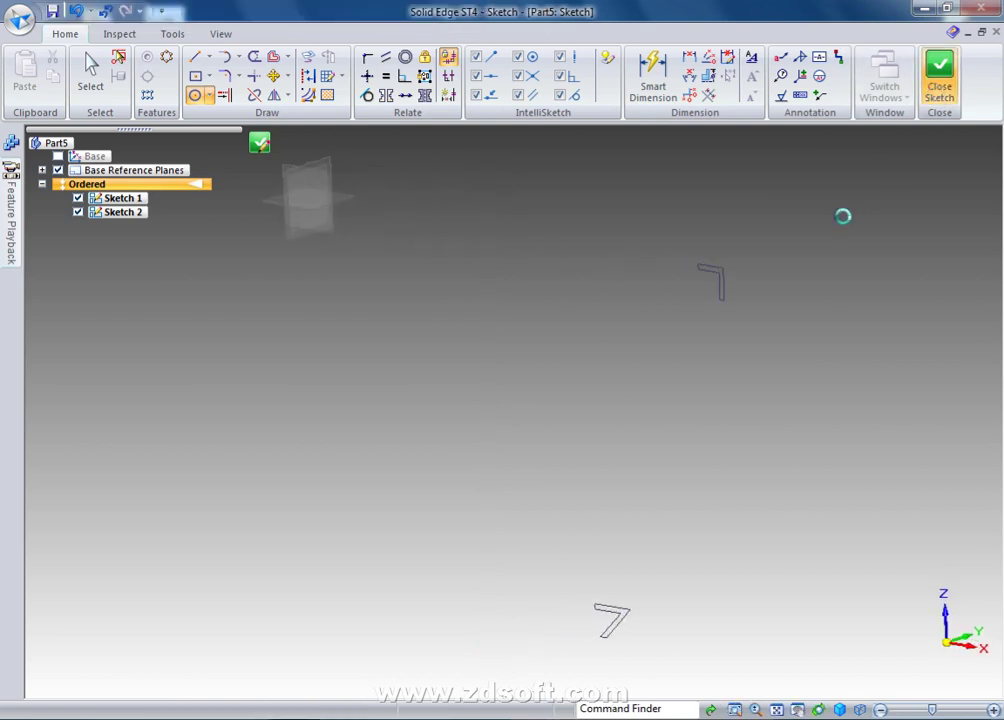
pyautogui.press('Escape')
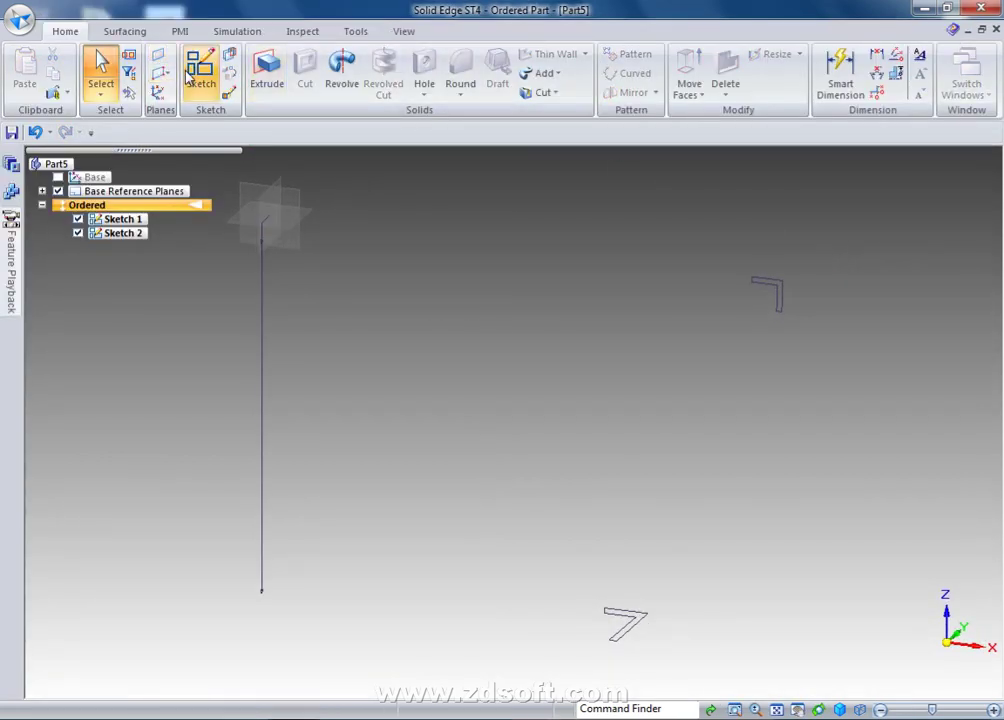
# Start a sketch on the XY reference plane and draw a 30 mm line in negative Y from the upper profile's outer end.
pyautogui.click(200, 70)
pyautogui.click(245, 227)
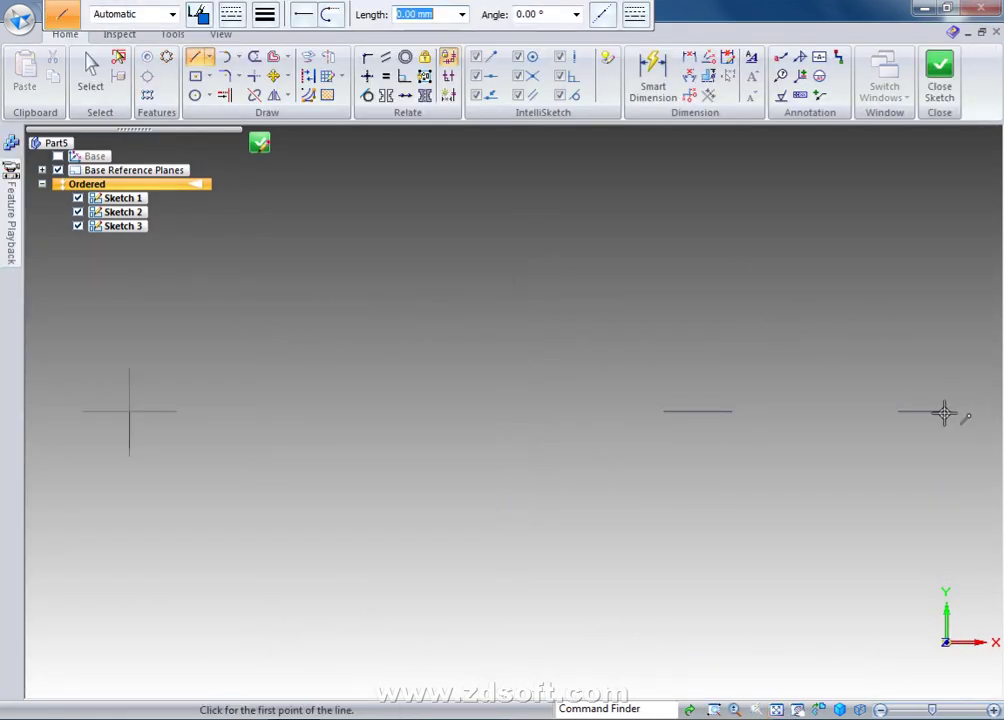
pyautogui.click(798, 710)
pyautogui.moveTo(1000, 332); pyautogui.dragTo(843, 408)
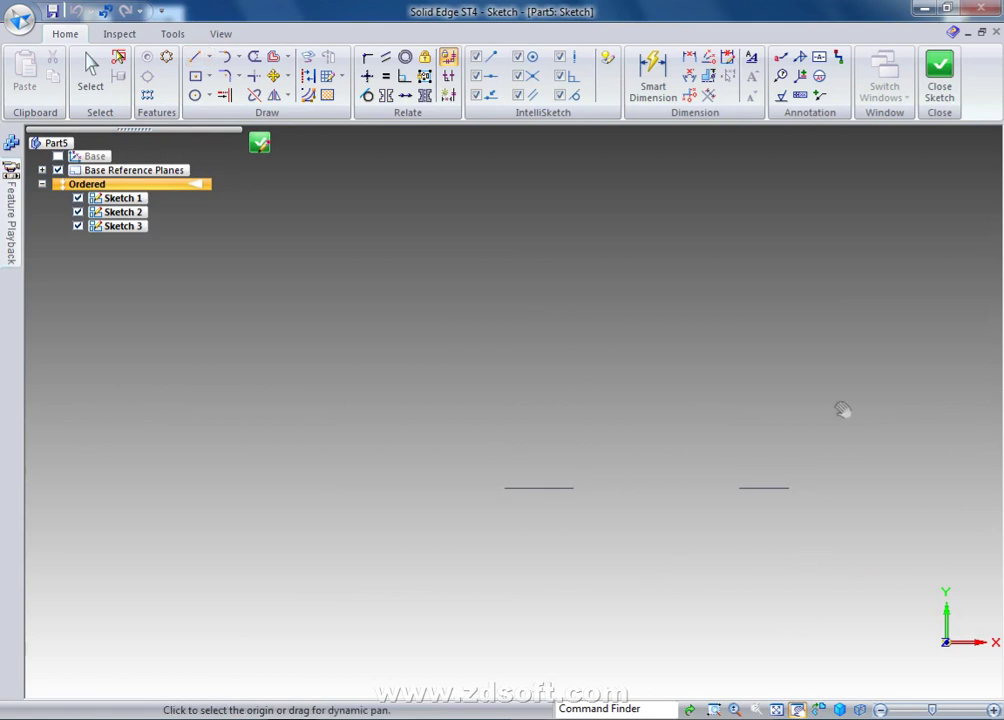
pyautogui.click(210, 60)
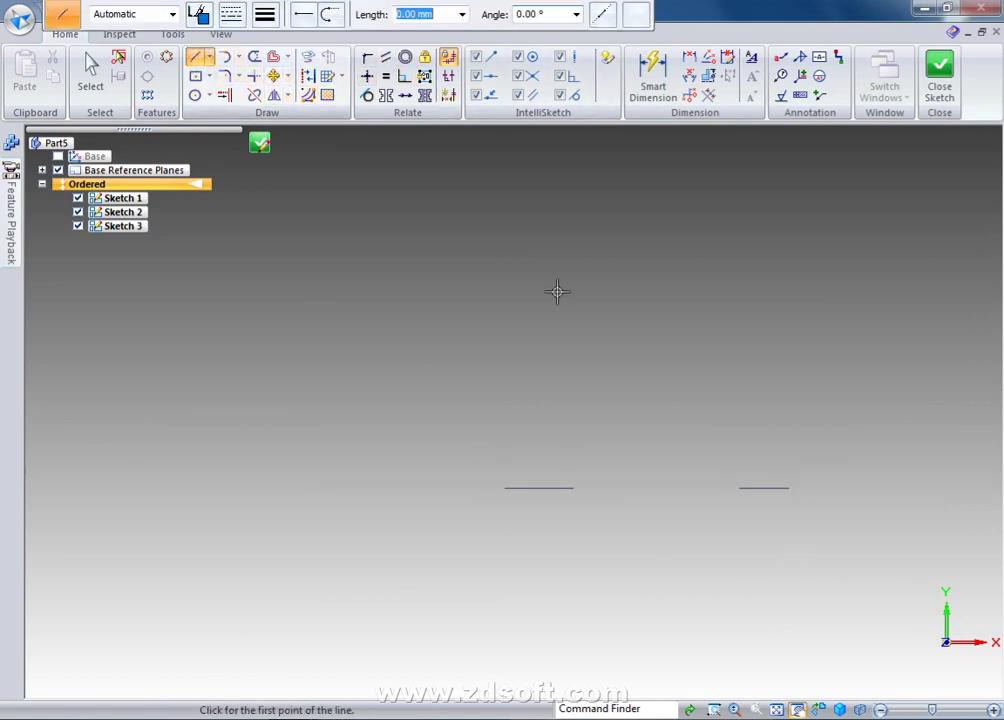
pyautogui.click(790, 488)
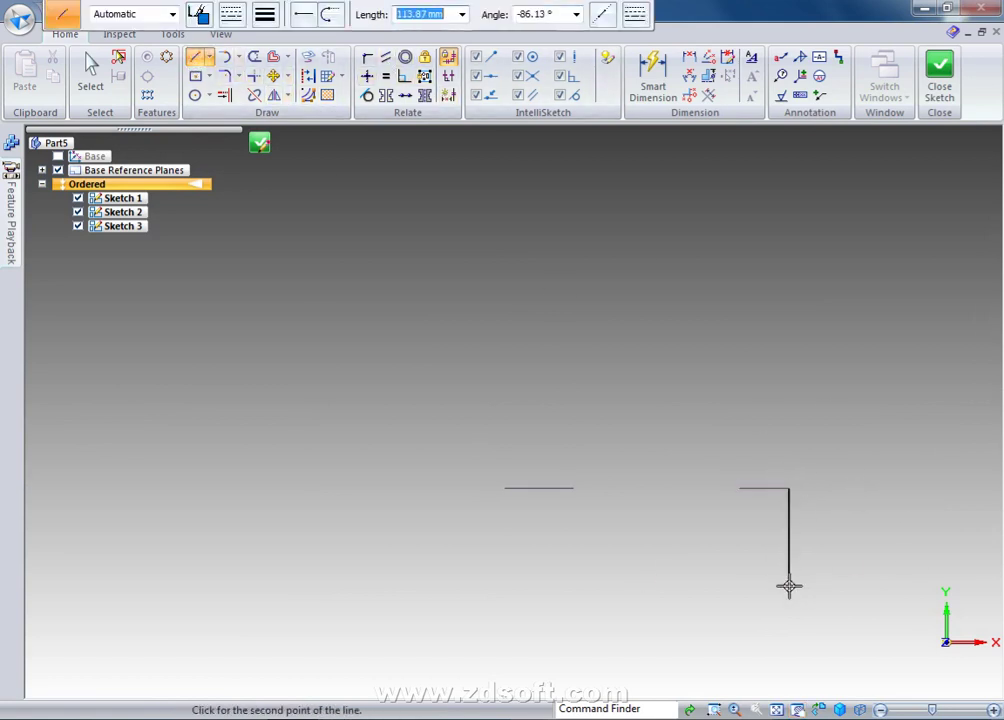
pyautogui.write('30')
pyautogui.press('Return')
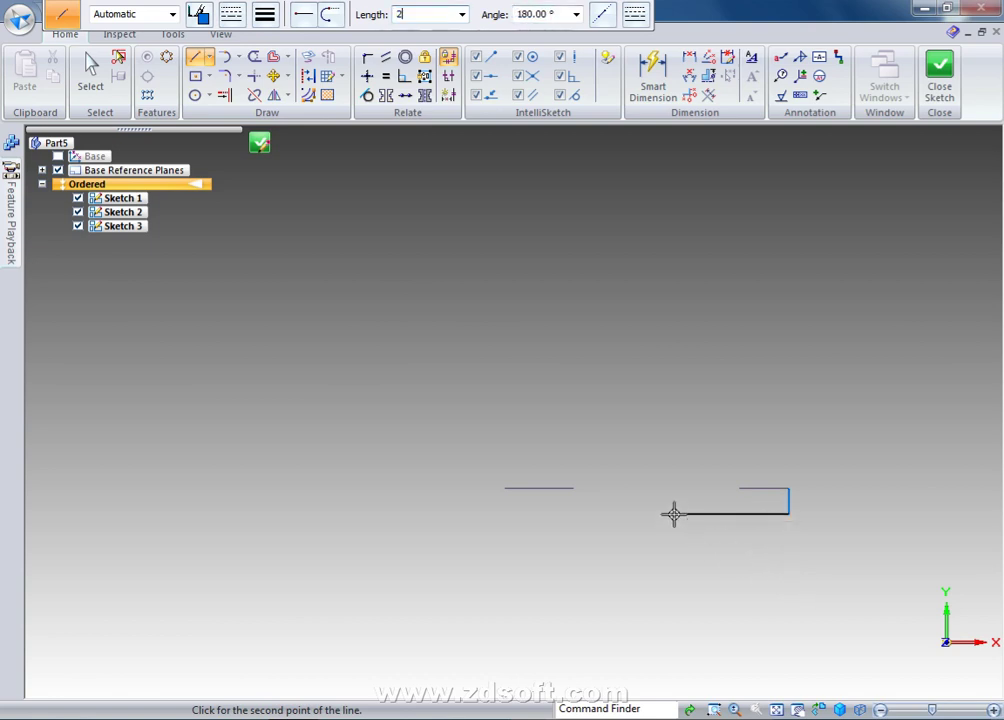
# Complete a 20 by 10 mm rectangle inward from the 30 mm line's lower end and trim the line portion above it.
pyautogui.press('Return')
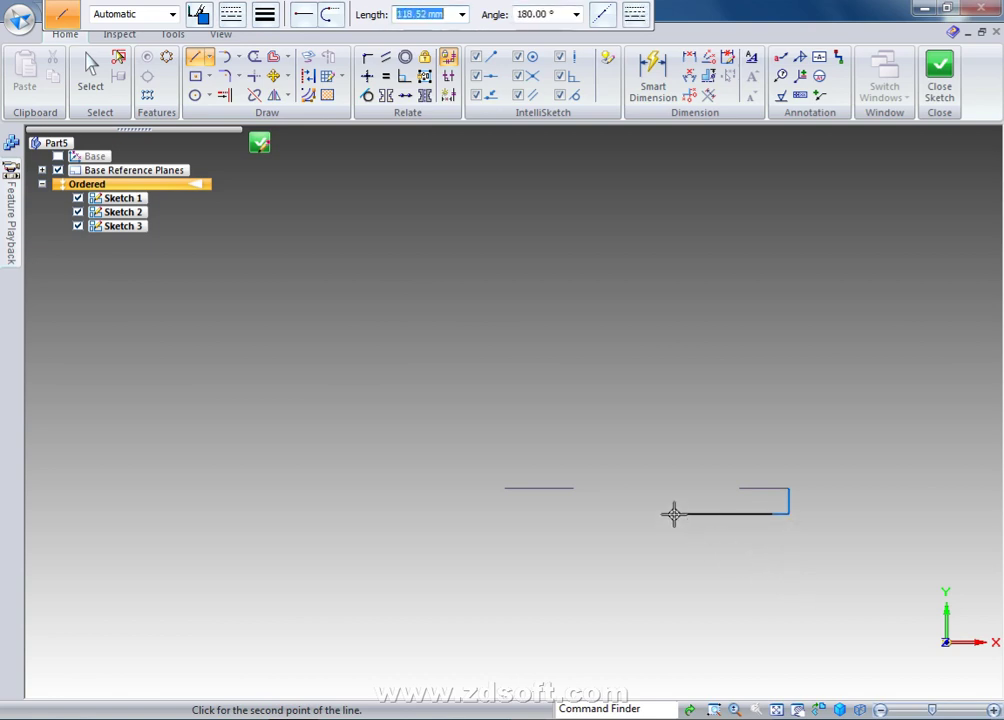
pyautogui.write('30')
pyautogui.press('Tab')
pyautogui.press('Return')
pyautogui.write('20')
pyautogui.press('Tab')
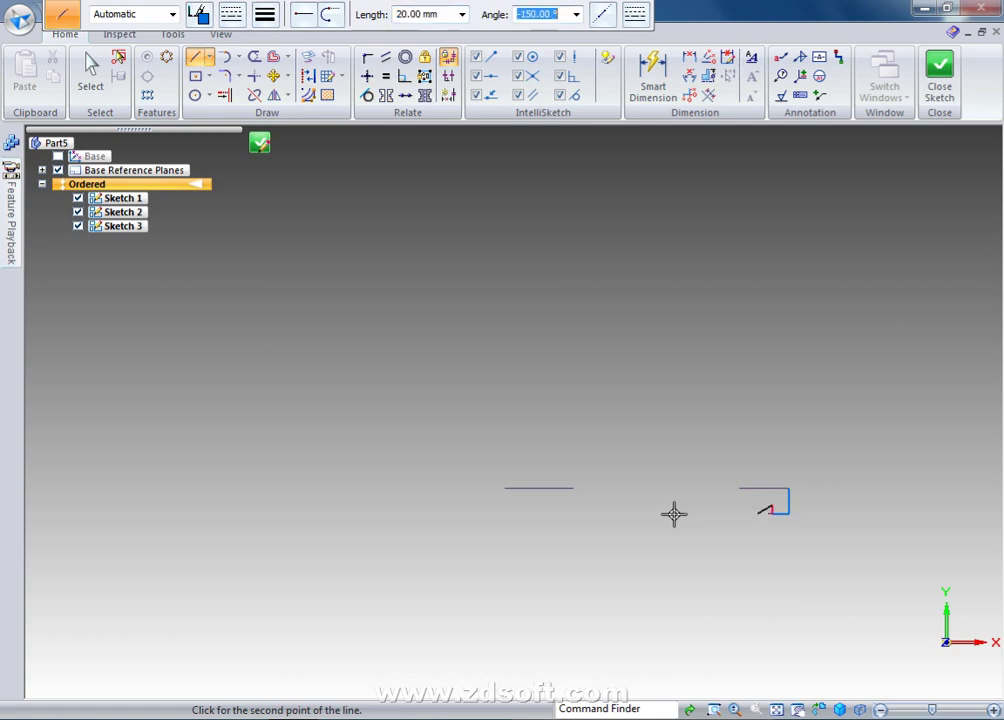
pyautogui.press('Return')
pyautogui.scroll(3, 866, 513)
pyautogui.press('Escape')
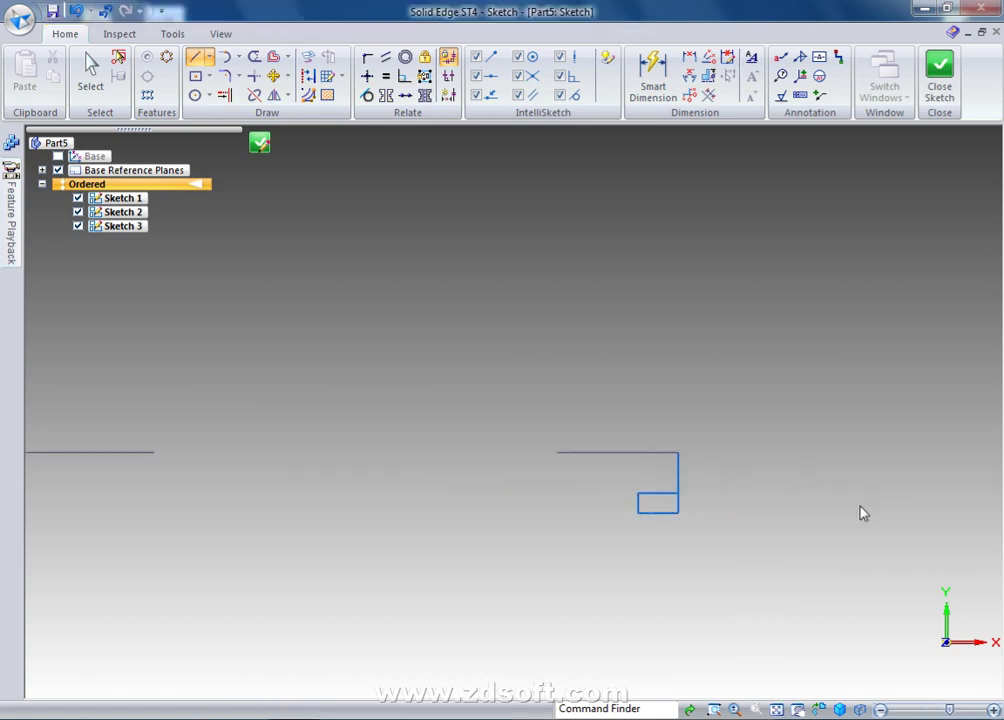
pyautogui.click(254, 56)
pyautogui.moveTo(705, 475); pyautogui.dragTo(640, 458)
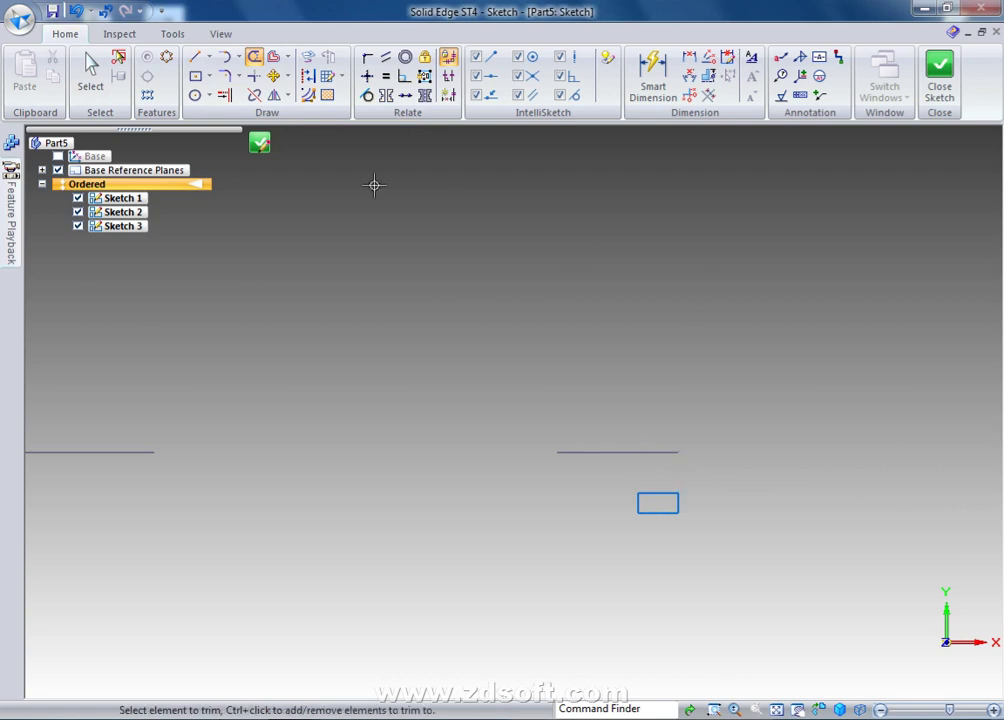
# Round the rectangle's two inner corners with 5 mm fillets and delete the leftover line piece beside the arcs.
pyautogui.click(229, 76)
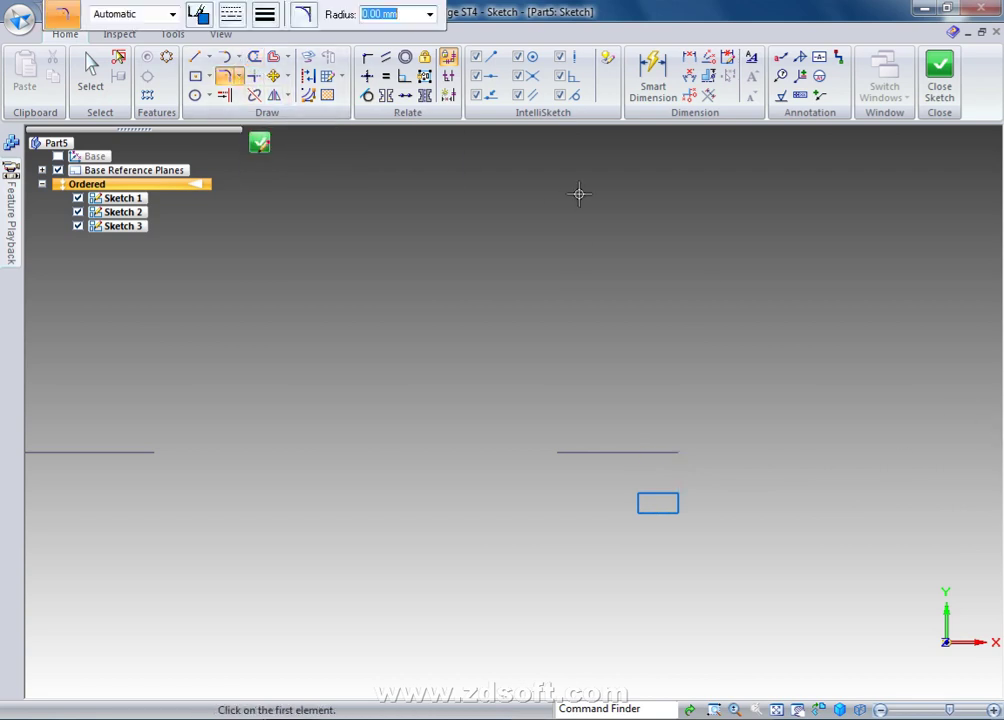
pyautogui.scroll(3, 806, 577)
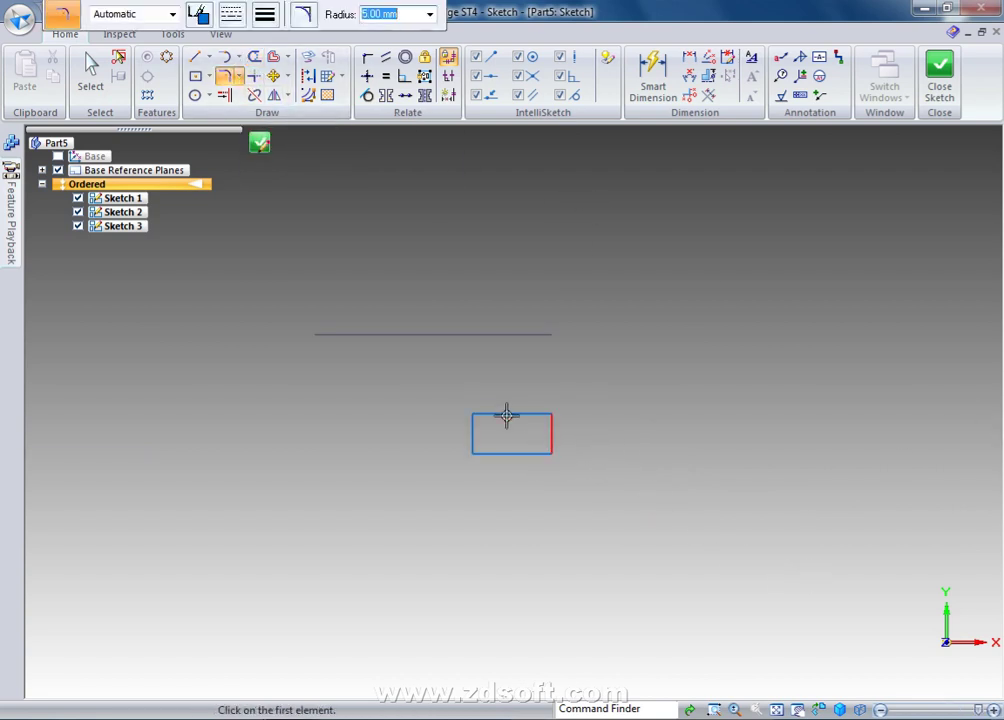
pyautogui.click(506, 413)
pyautogui.click(473, 438)
pyautogui.click(486, 453)
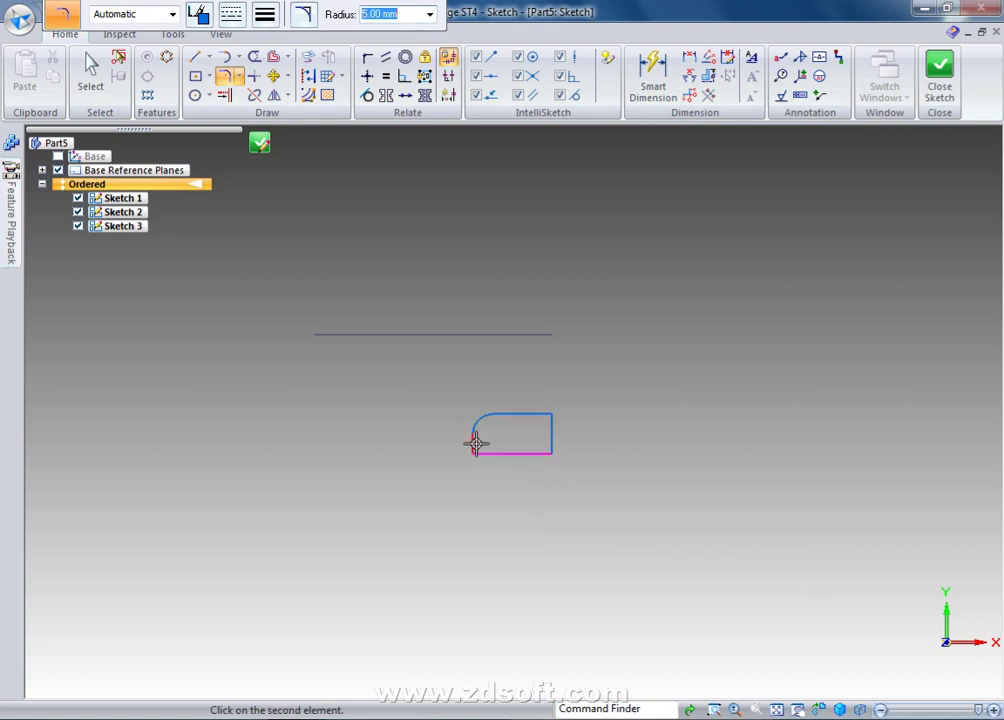
pyautogui.click(472, 440)
pyautogui.press('Escape')
pyautogui.click(472, 448)
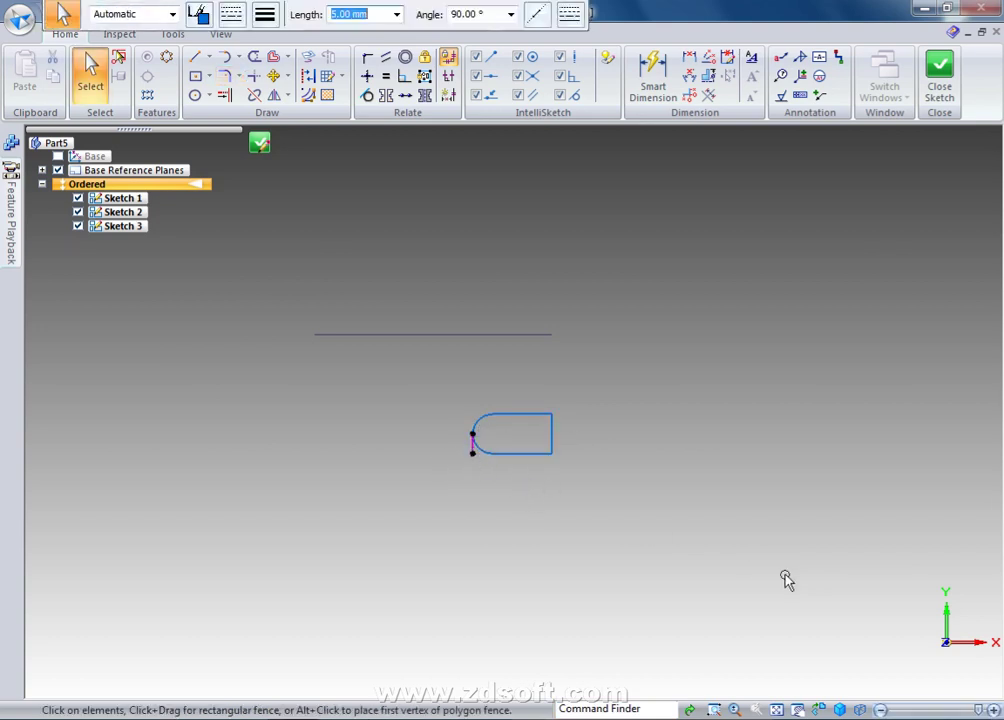
pyautogui.click(786, 580)
# Stretch the rounded rectangle's straight end edge outward in X, well past the upper profile's outer end.
pyautogui.click(552, 434)
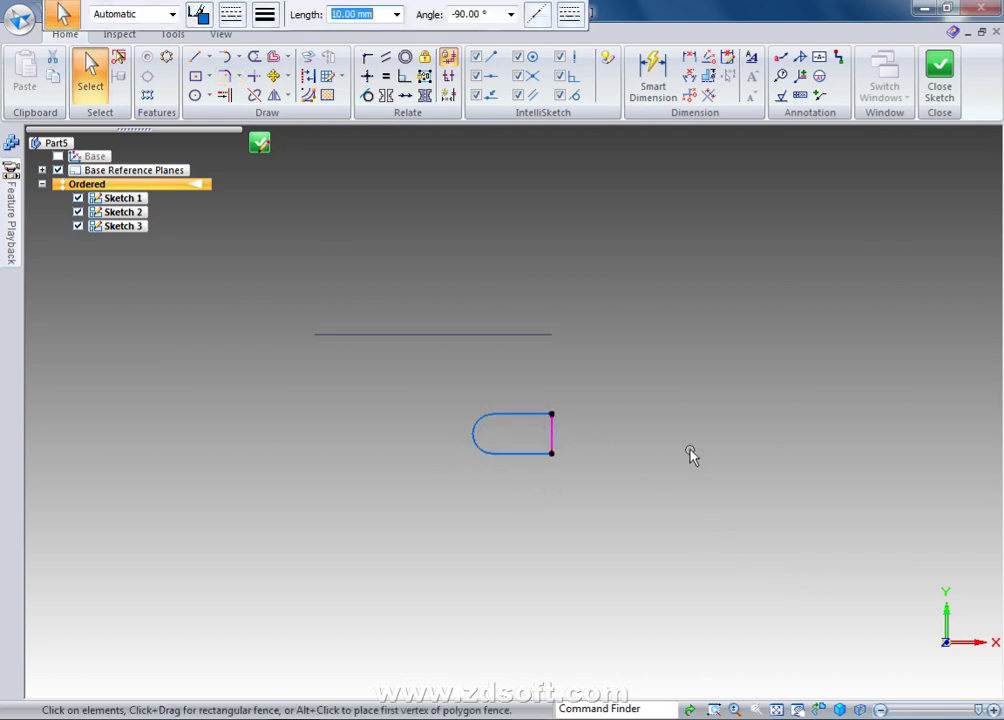
pyautogui.moveTo(558, 443); pyautogui.dragTo(852, 453)
pyautogui.click(773, 556)
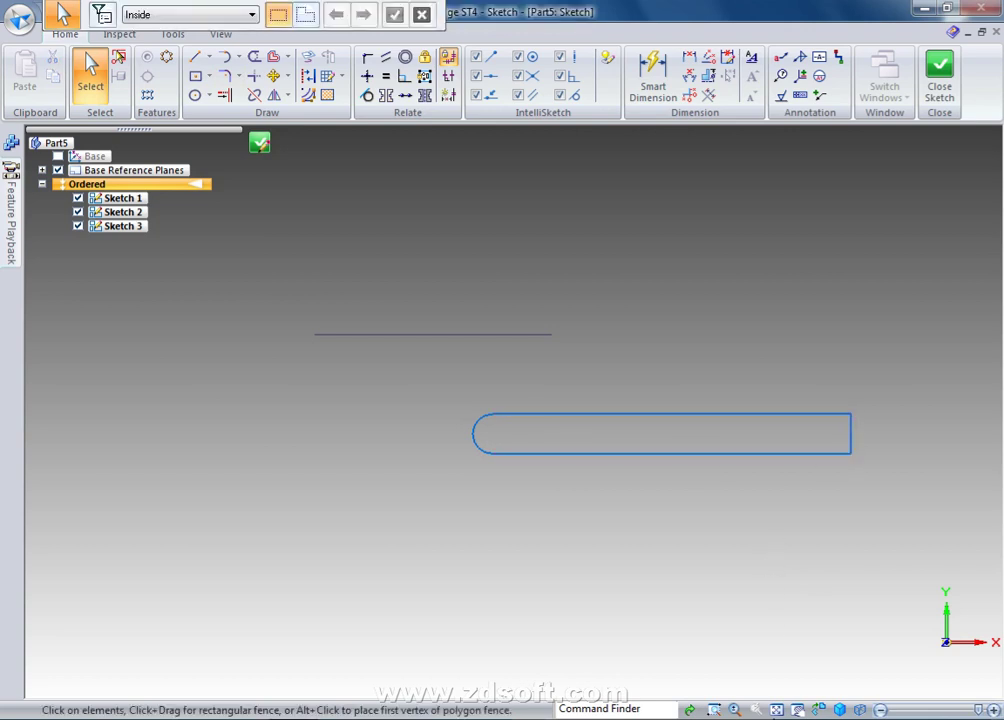
# Draw a short line along Y through the origin and close the sketch.
pyautogui.click(776, 710)
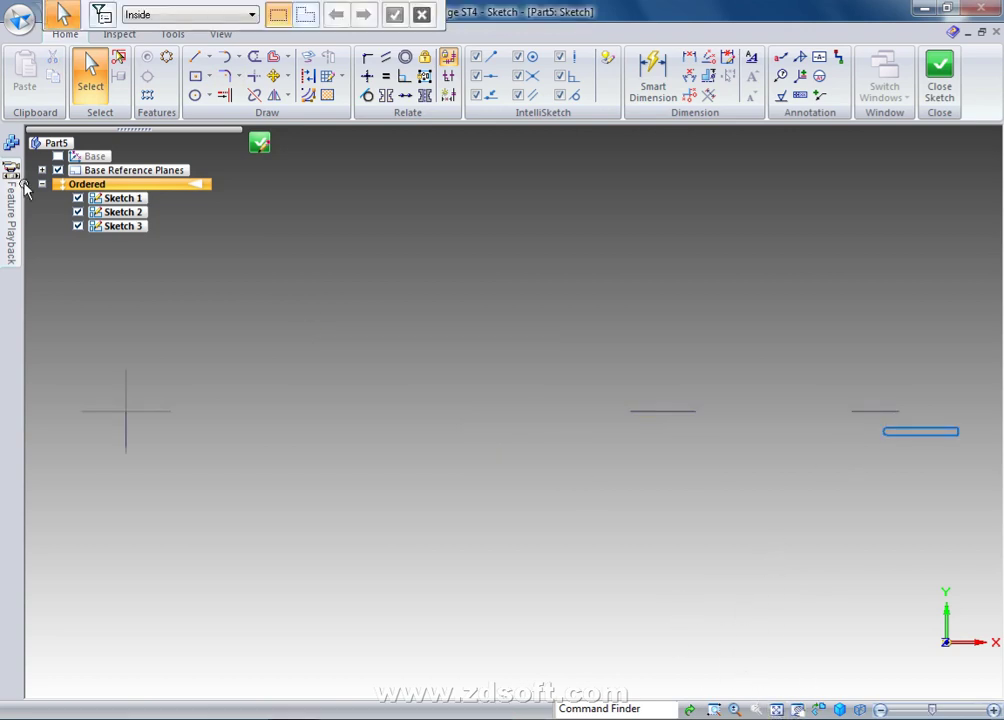
pyautogui.press('l')
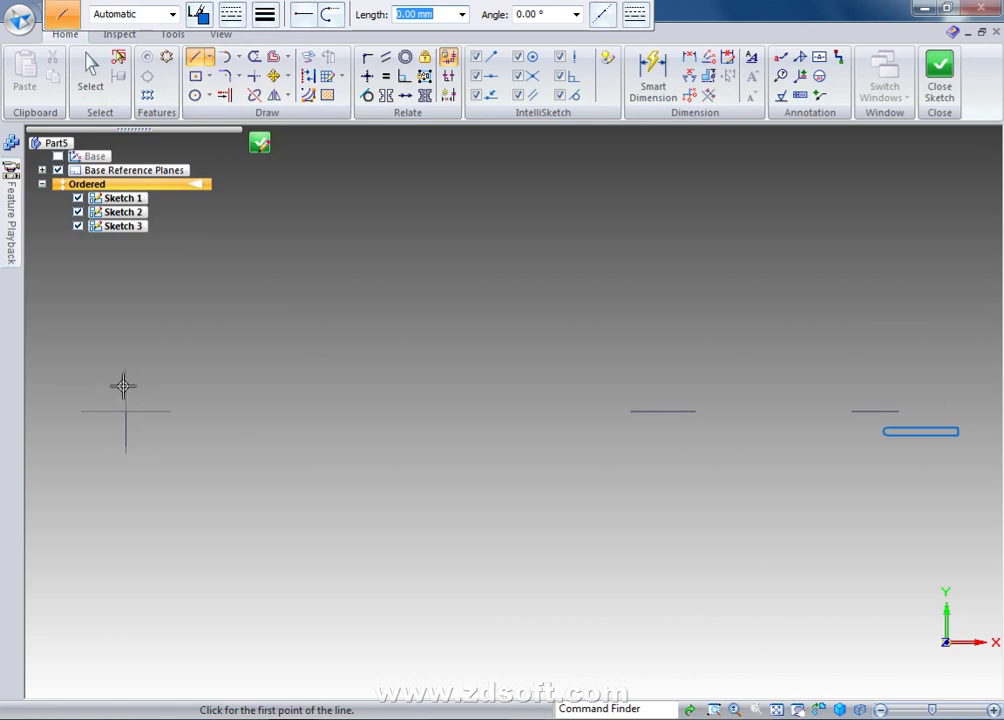
pyautogui.click(125, 393)
pyautogui.click(126, 433)
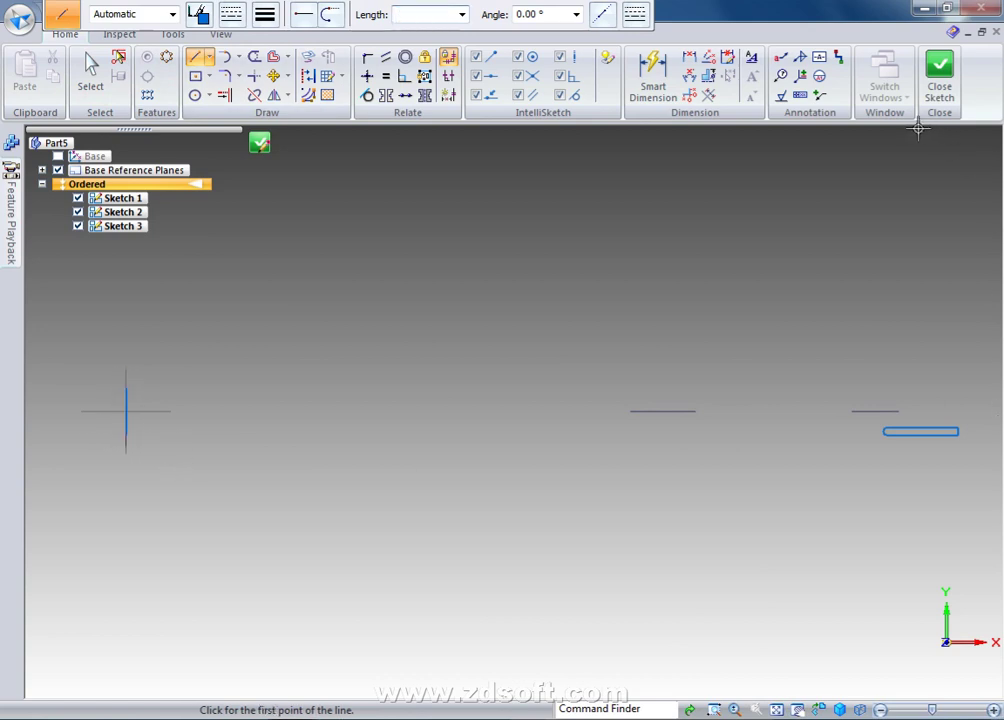
pyautogui.click(939, 72)
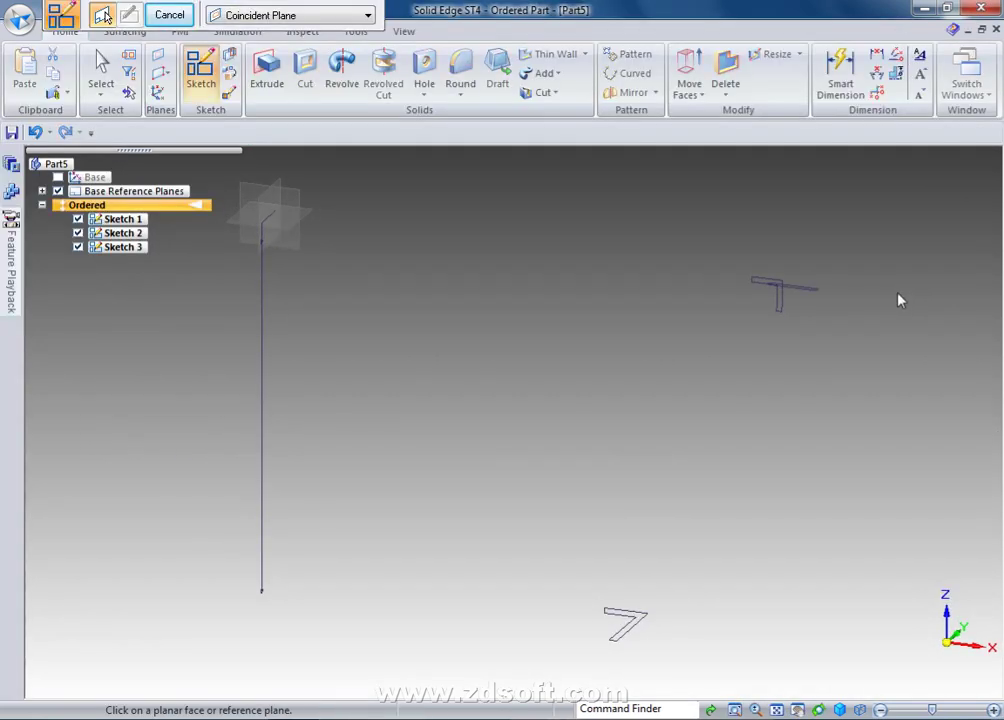
pyautogui.press('Escape')
# Extrude the upper angle profile 5000-62.5 mm in the positive Y direction.
pyautogui.click(267, 70)
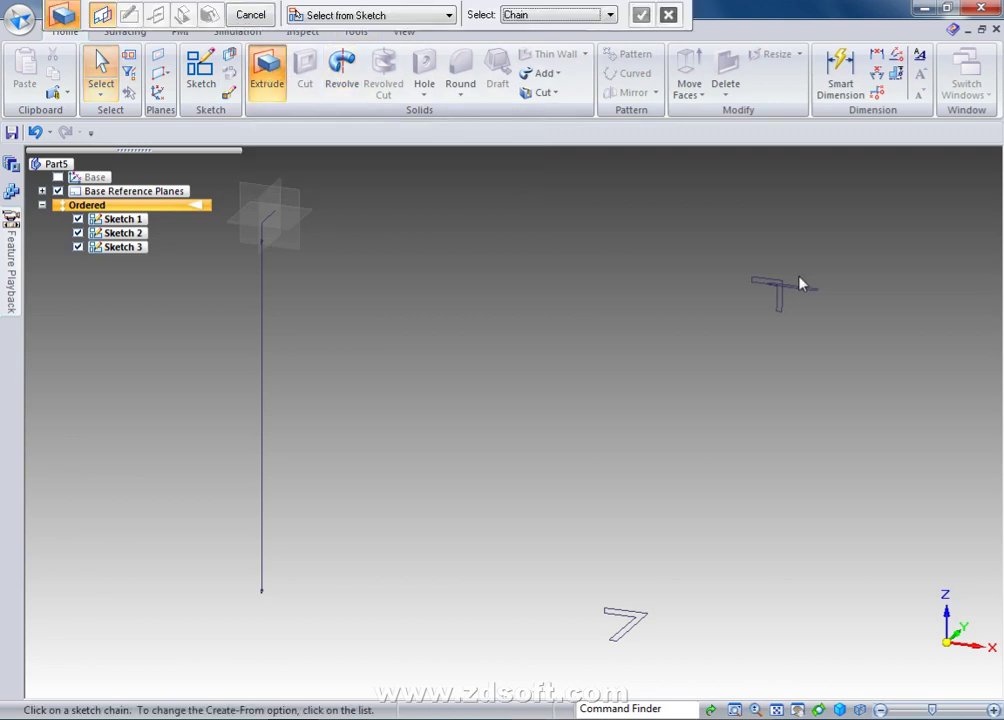
pyautogui.click(785, 310)
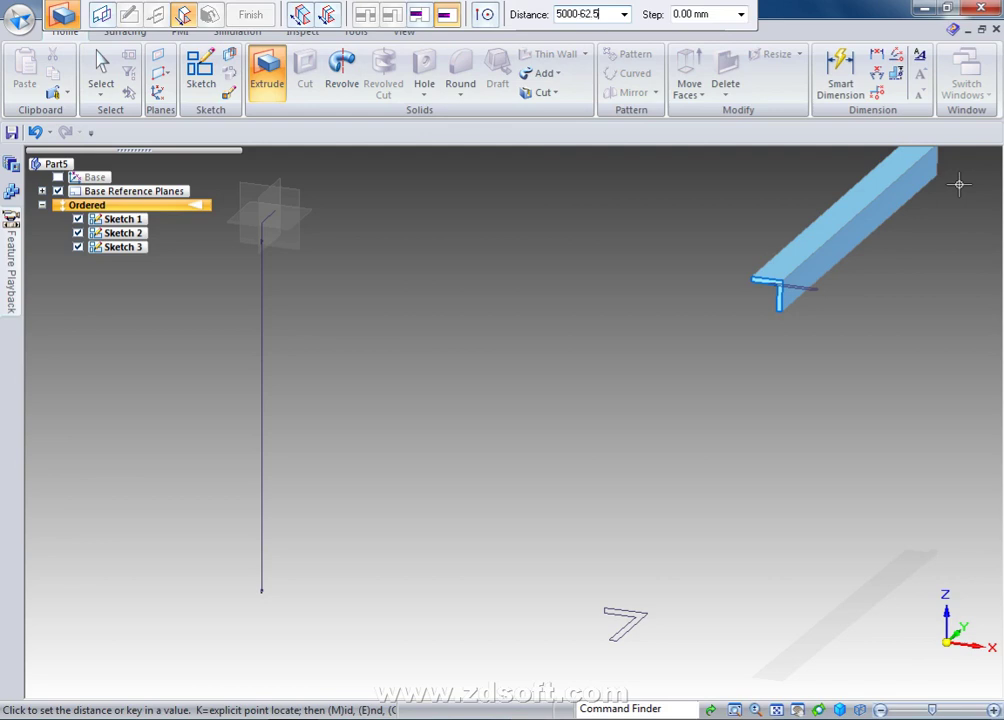
pyautogui.write('5000-62.5')
pyautogui.press('Return')
pyautogui.click(958, 183)
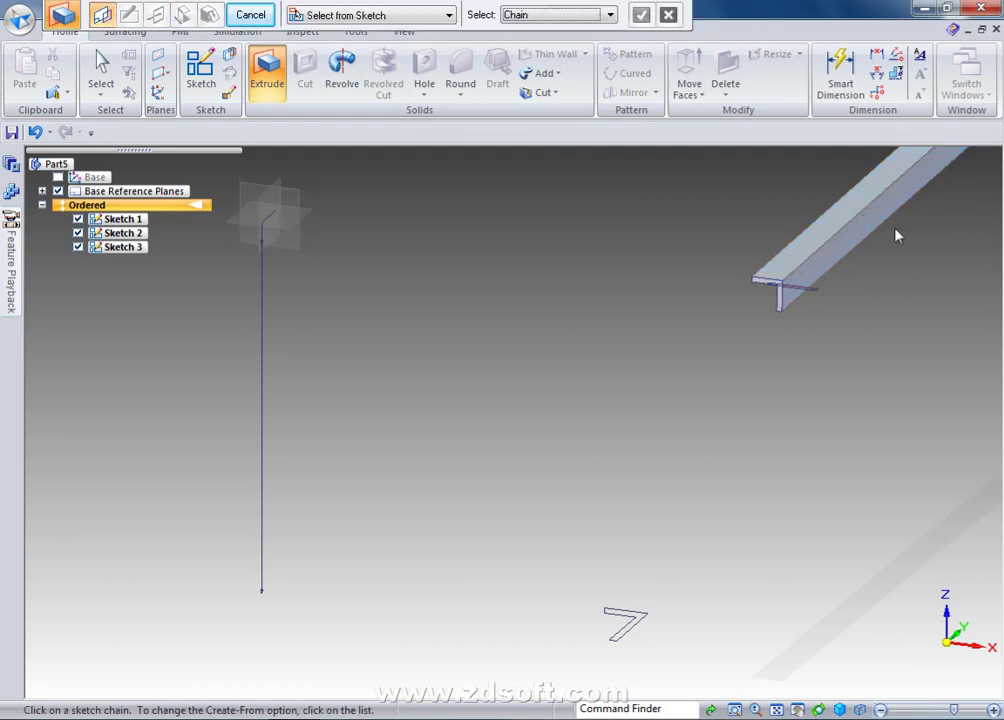
# Extrude the same upper angle profile 62.5 mm in the negative Y direction.
pyautogui.click(784, 308)
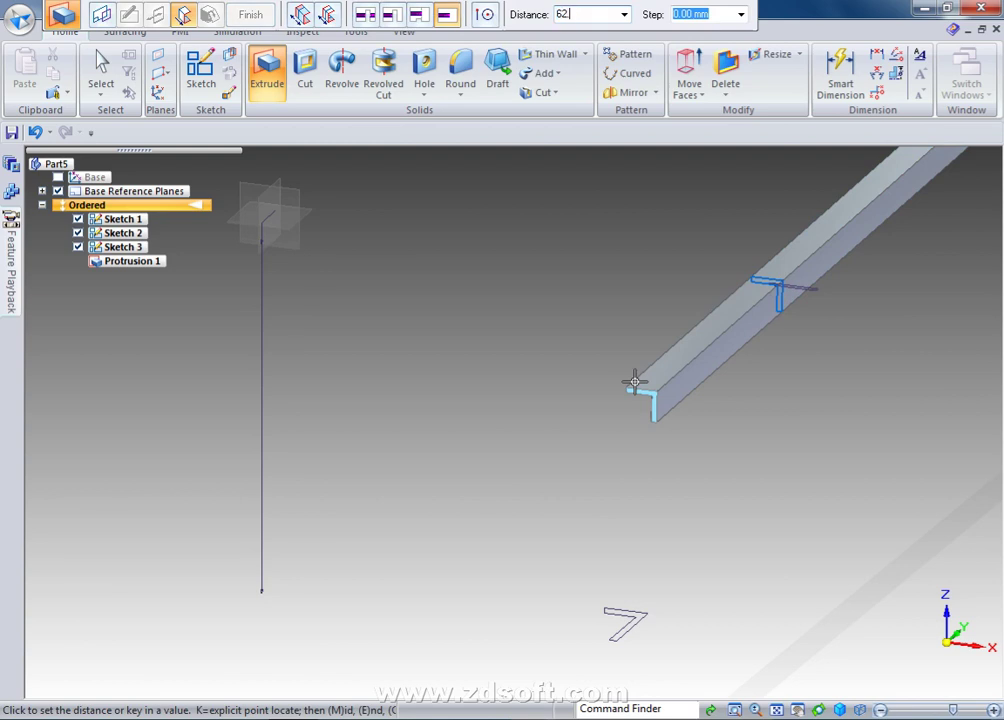
pyautogui.write('62')
pyautogui.press('Return')
pyautogui.click(636, 388)
pyautogui.press('Escape')
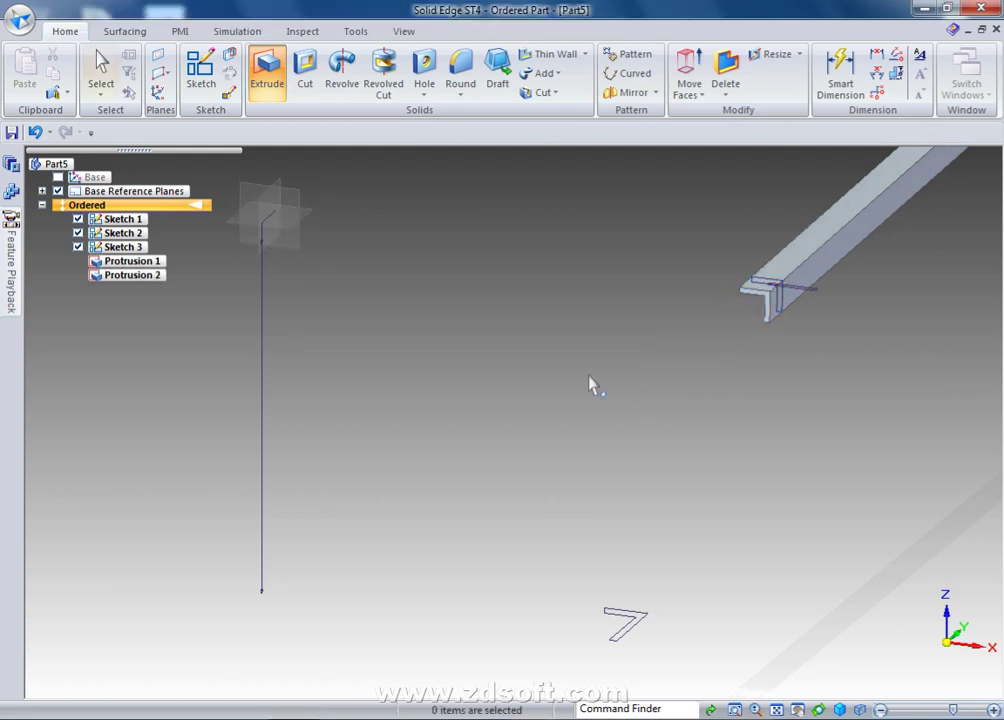
# Cut the upper hole circle below the origin symmetrically far enough to pass through the upper angle bar.
pyautogui.click(200, 68)
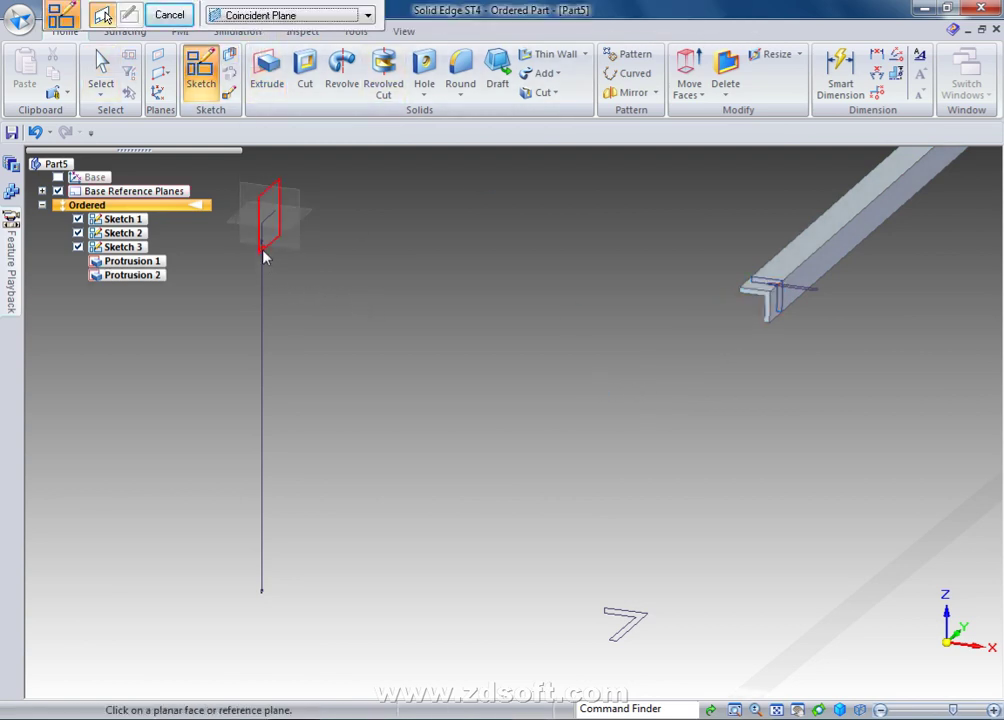
pyautogui.click(302, 85)
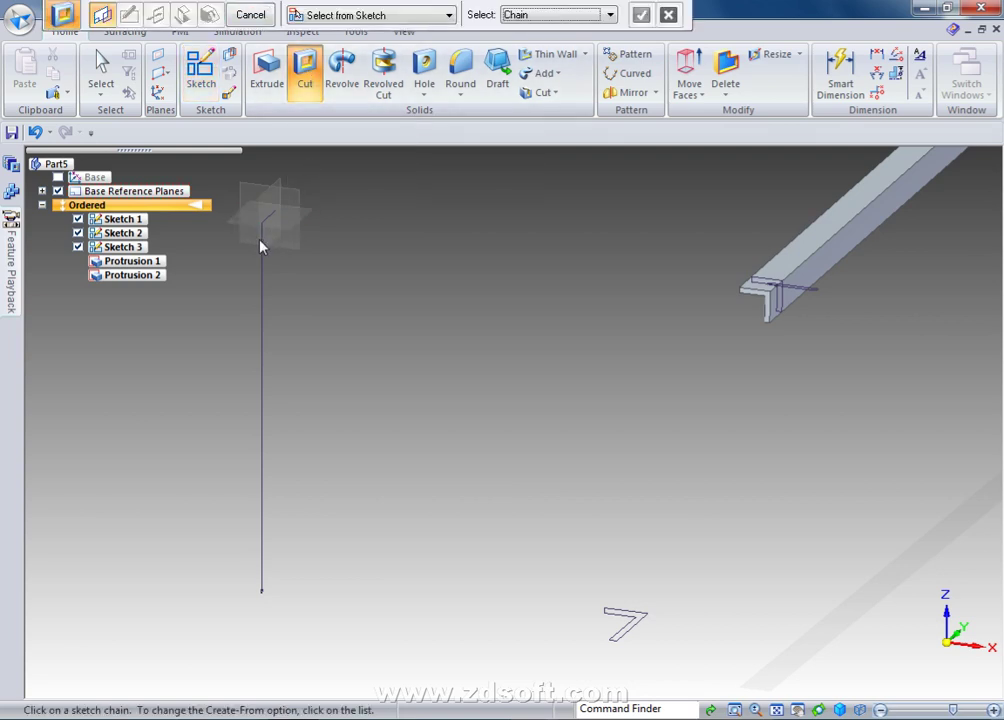
pyautogui.click(262, 244)
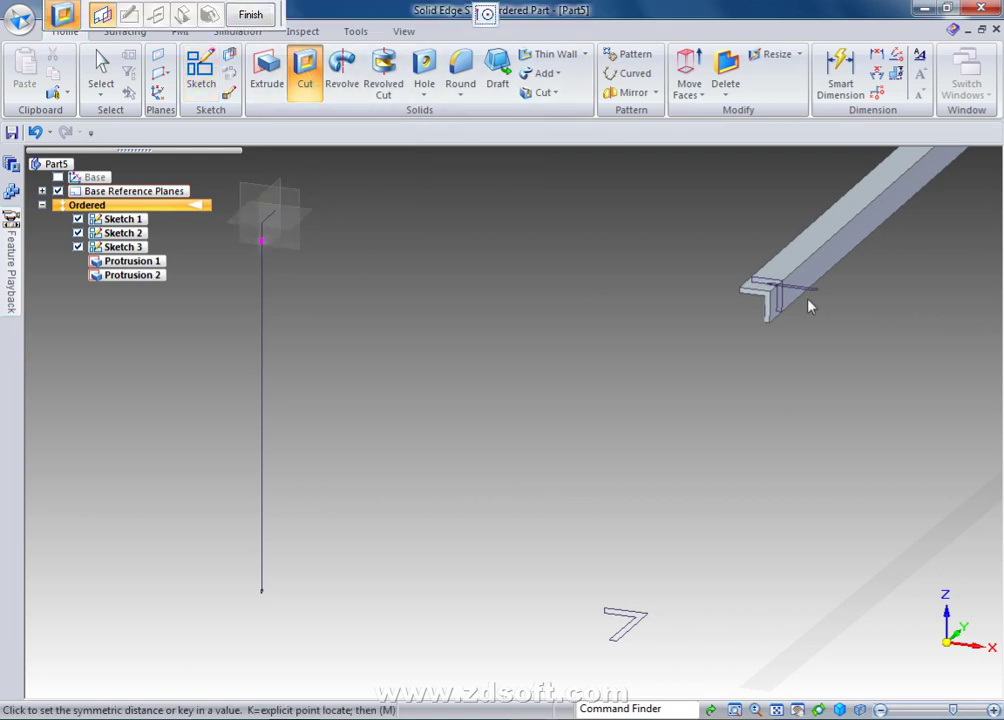
pyautogui.click(880, 303)
# Make a revolved cut in the upper bar from the rounded rectangle, using the short Y line through the origin as axis, with symmetric sweep.
pyautogui.click(383, 75)
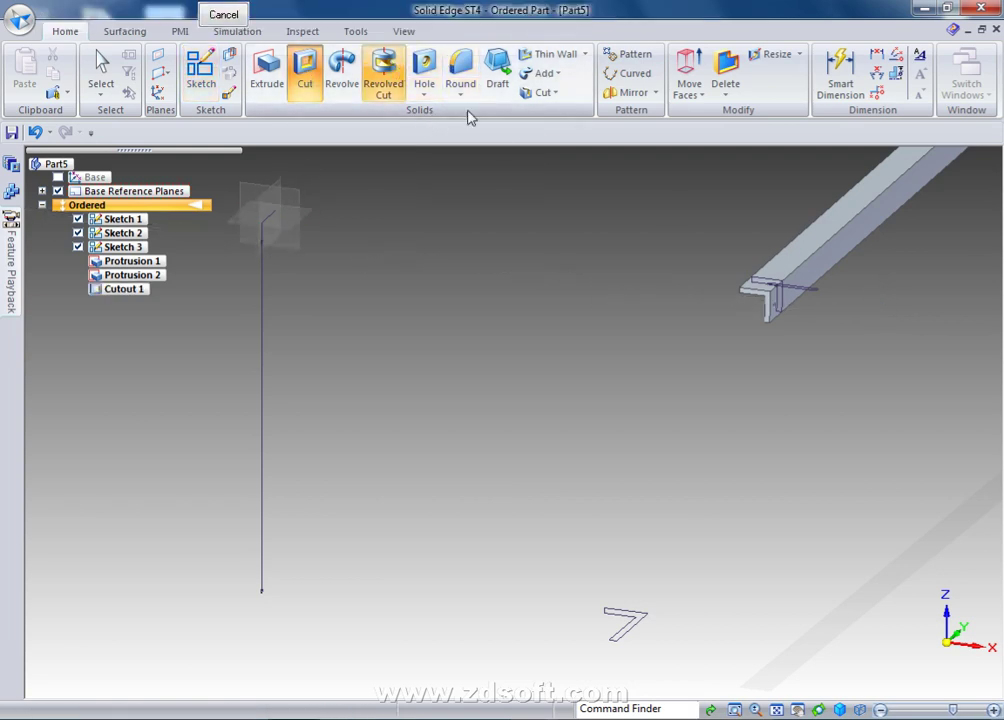
pyautogui.click(802, 294)
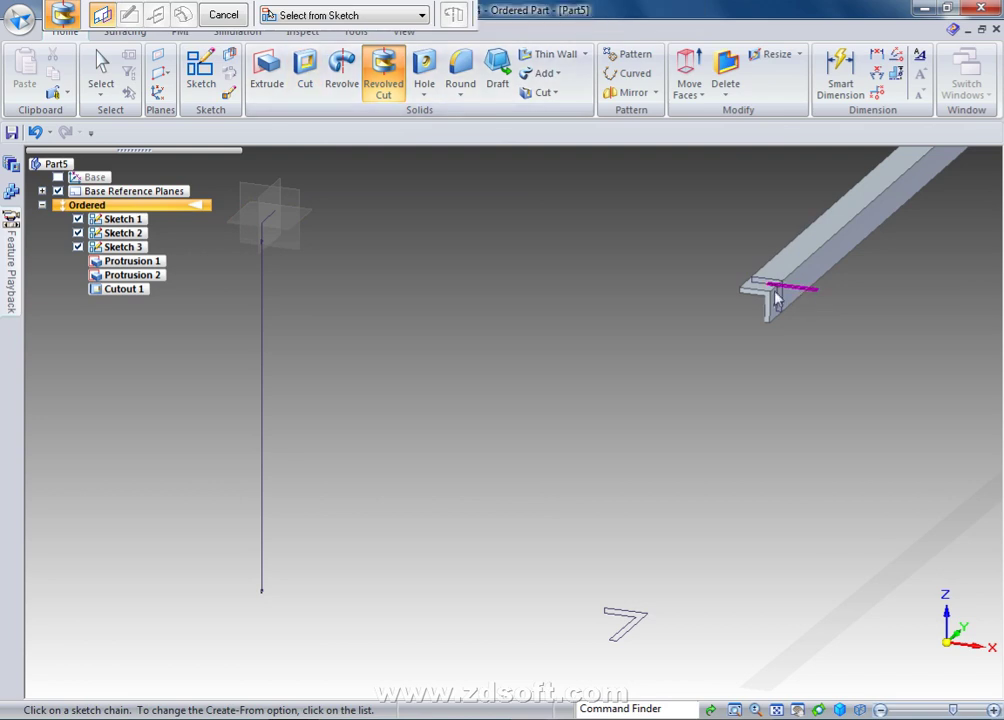
pyautogui.click(276, 221)
pyautogui.click(589, 357)
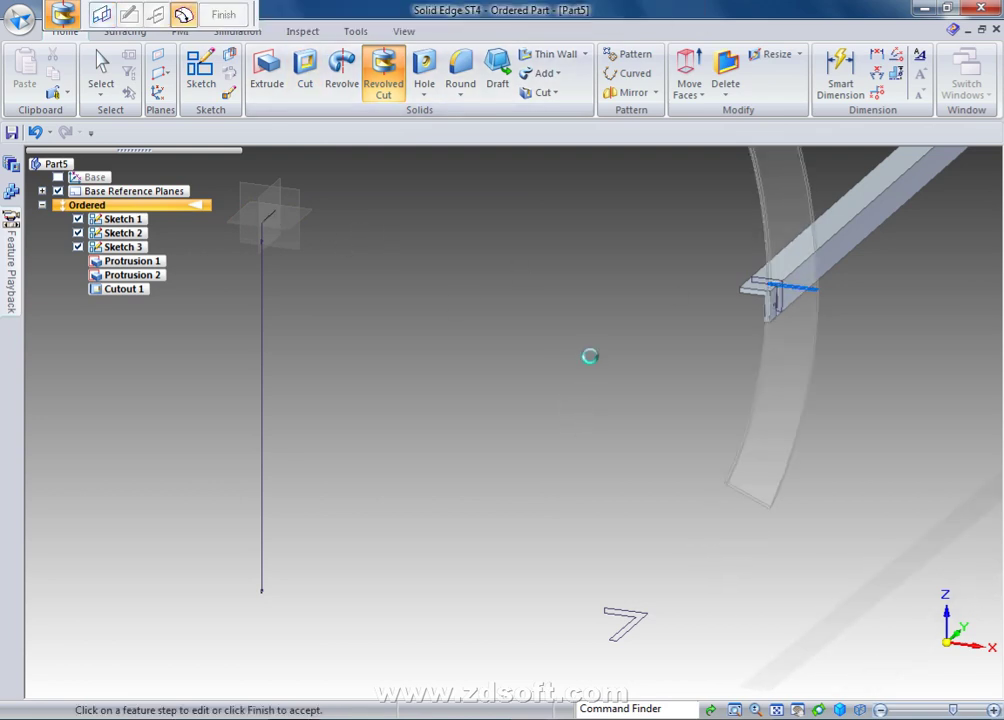
# Start a pattern of the hole cutout and the revolved cutout on the YZ reference plane.
pyautogui.click(630, 54)
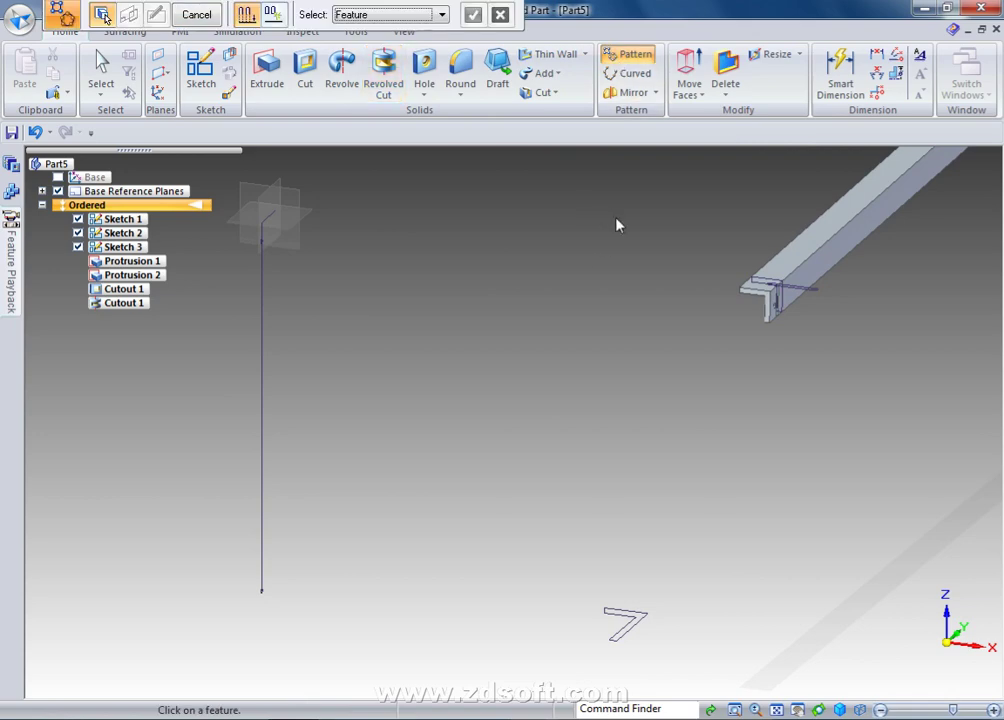
pyautogui.click(124, 288)
pyautogui.click(124, 302)
pyautogui.rightClick(343, 318)
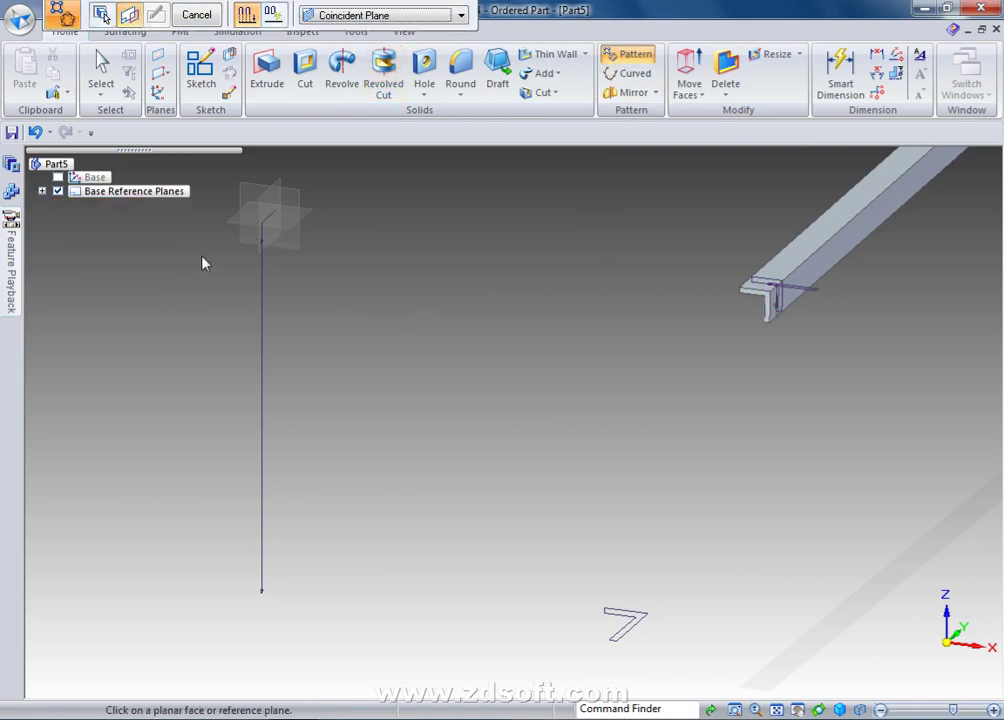
pyautogui.click(260, 210)
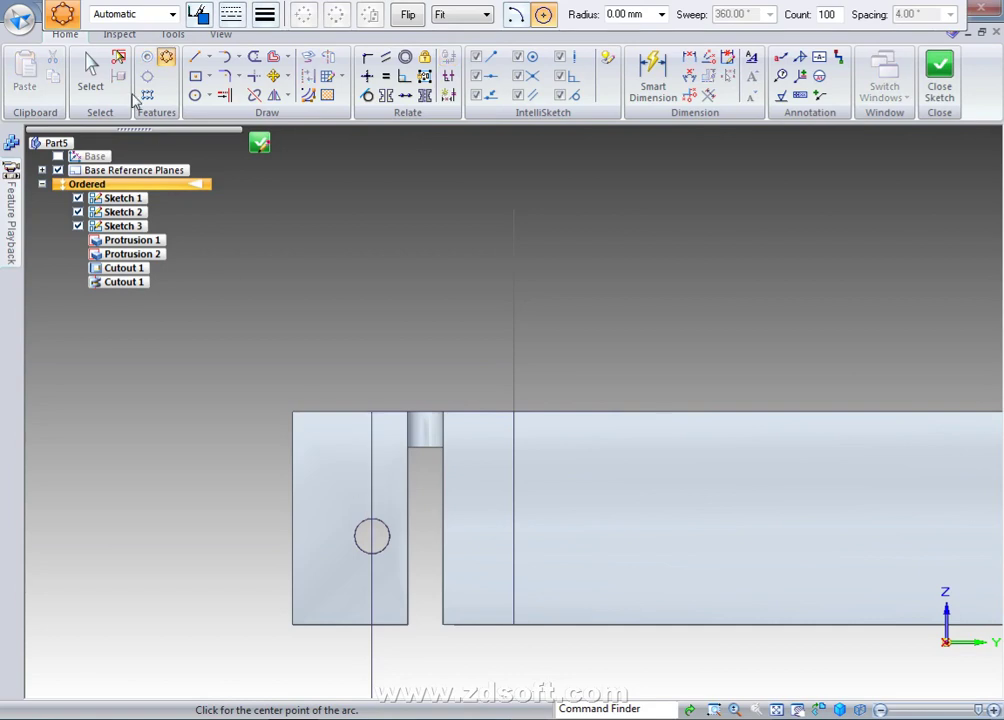
# Define a rectangular pattern with X count 20, Y count 1, width 5000-125 and height 150 mm, and finish it.
pyautogui.click(147, 95)
pyautogui.click(372, 473)
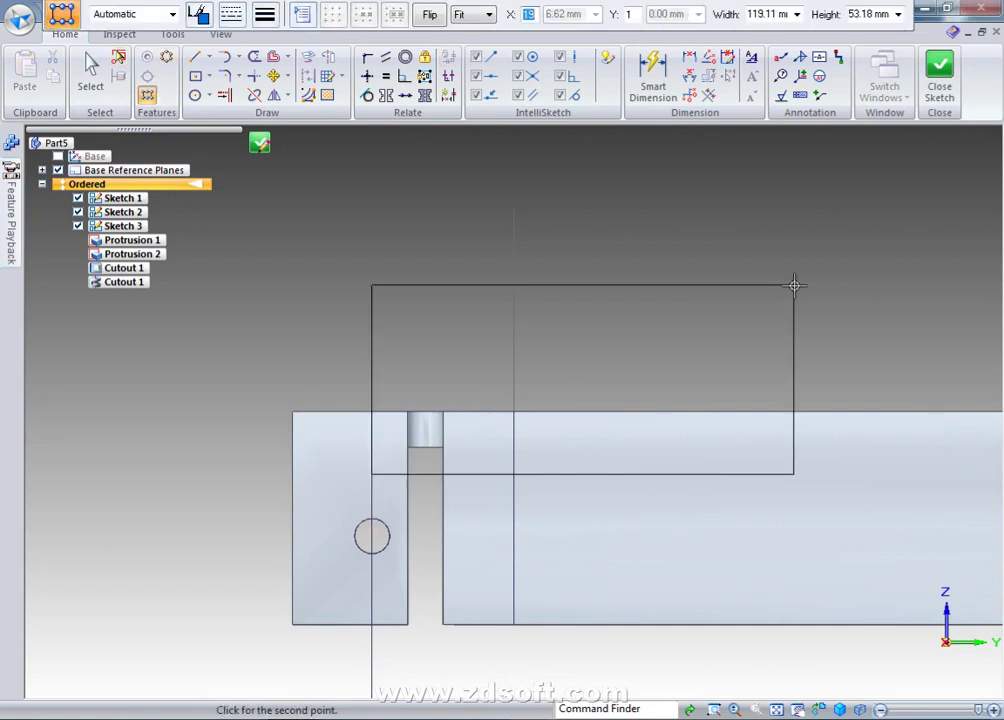
pyautogui.press('Tab')
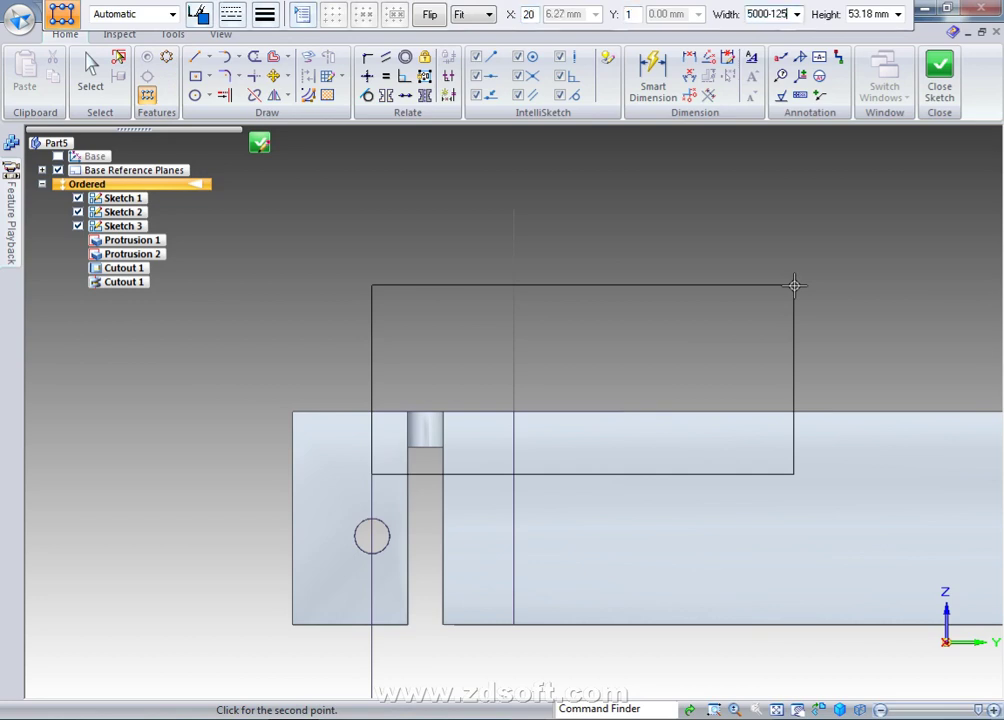
pyautogui.press('Tab')
pyautogui.write('150')
pyautogui.press('Tab')
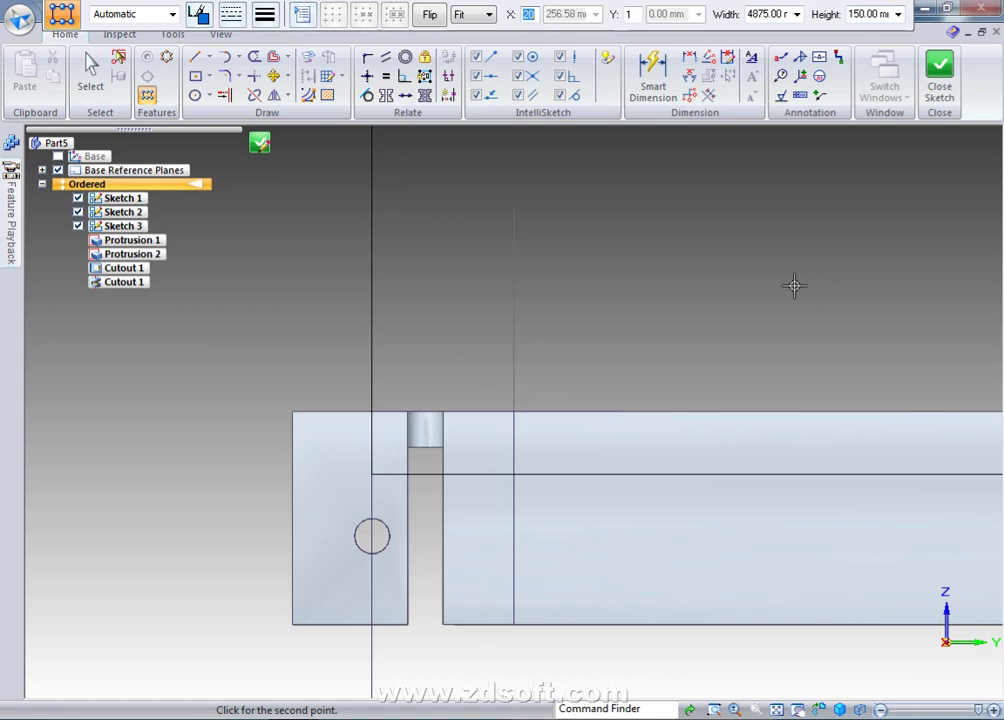
pyautogui.click(794, 286)
pyautogui.press('Escape')
pyautogui.click(939, 80)
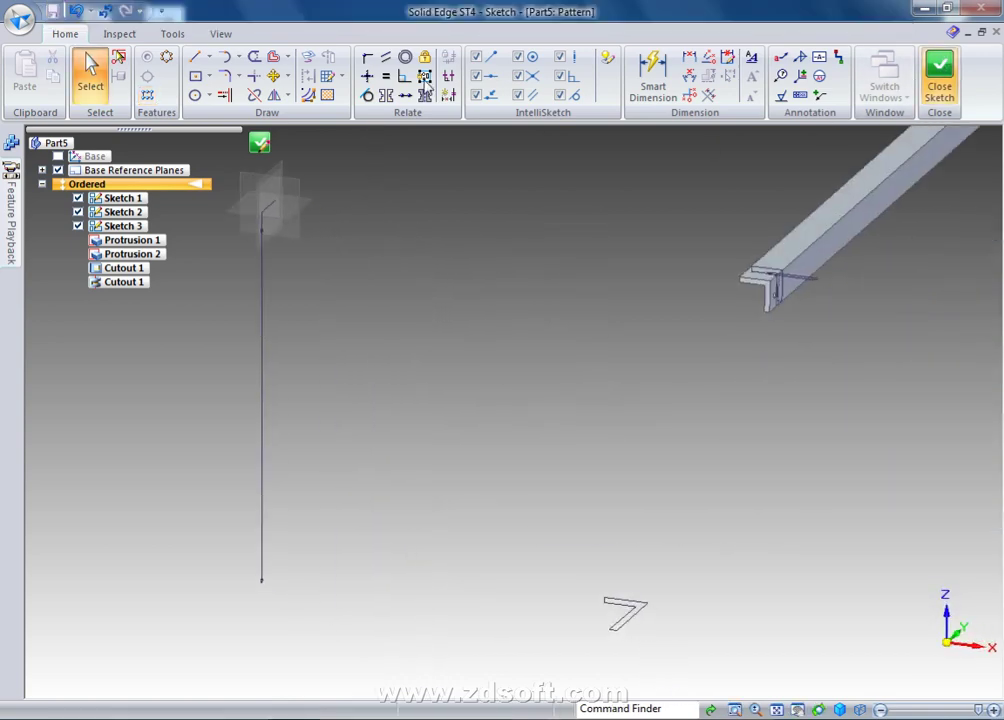
pyautogui.rightClick(493, 298)
pyautogui.press('Escape')
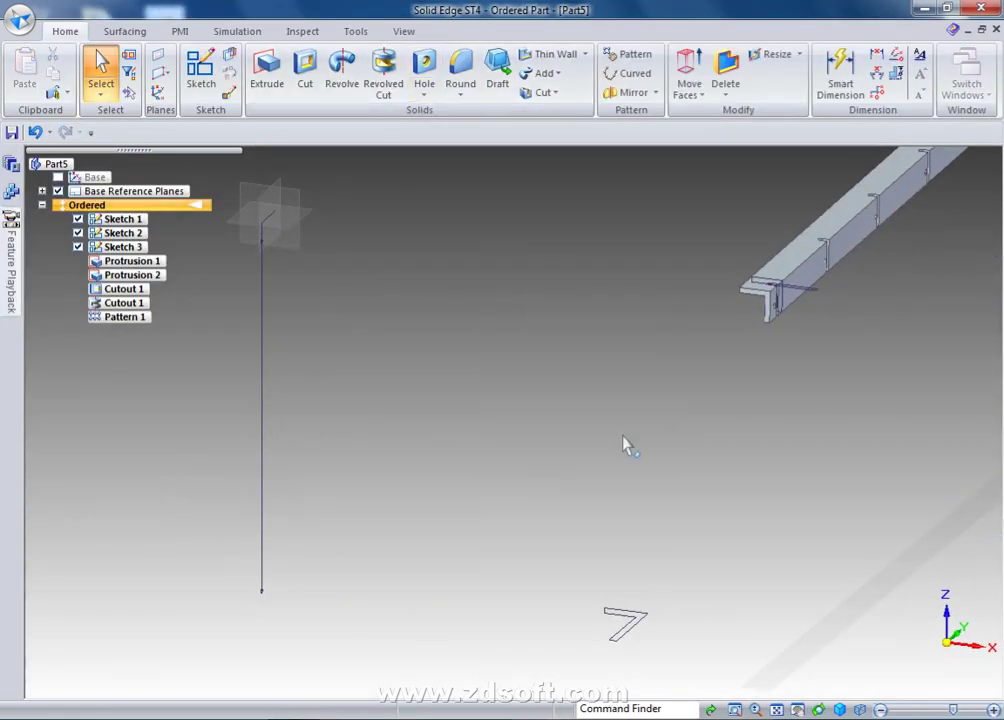
pyautogui.click(797, 709)
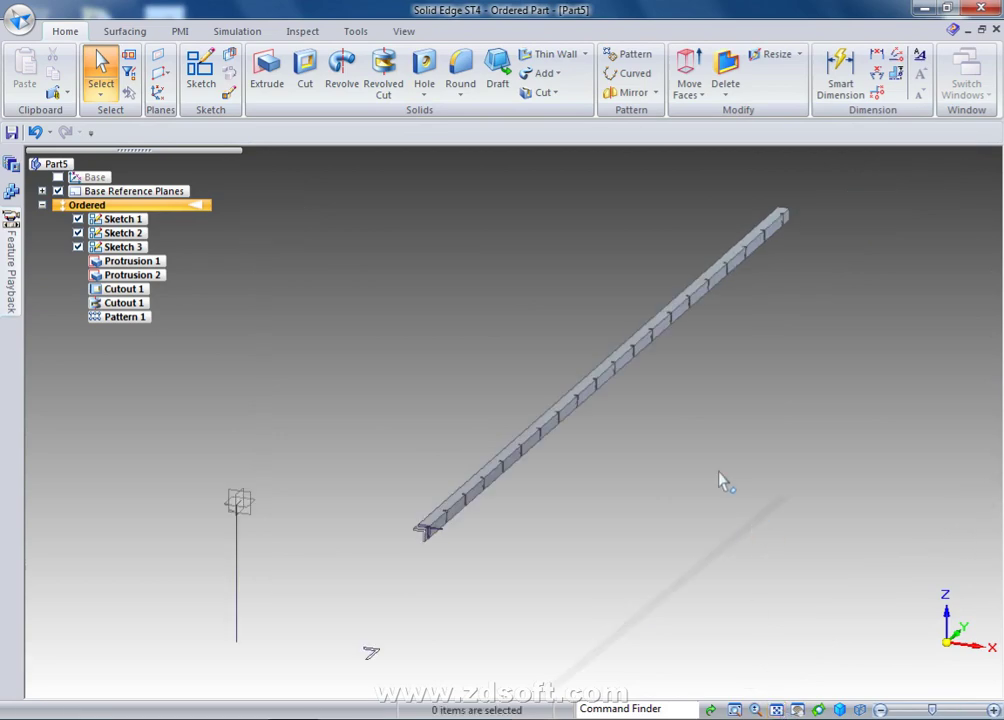
pyautogui.click(20, 20)
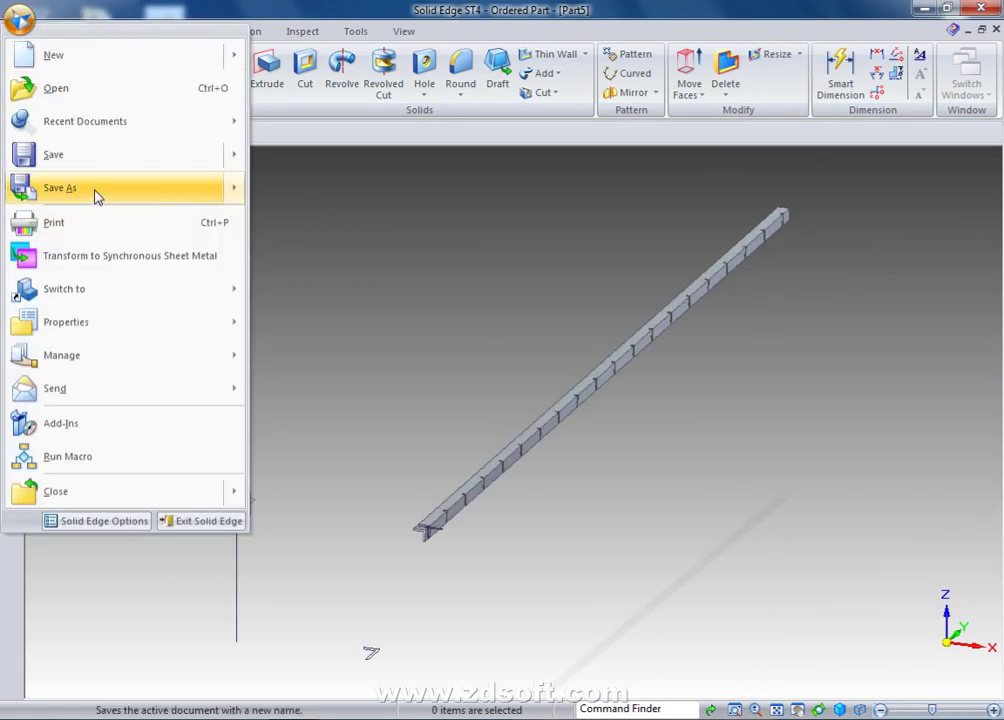
pyautogui.click(96, 197)
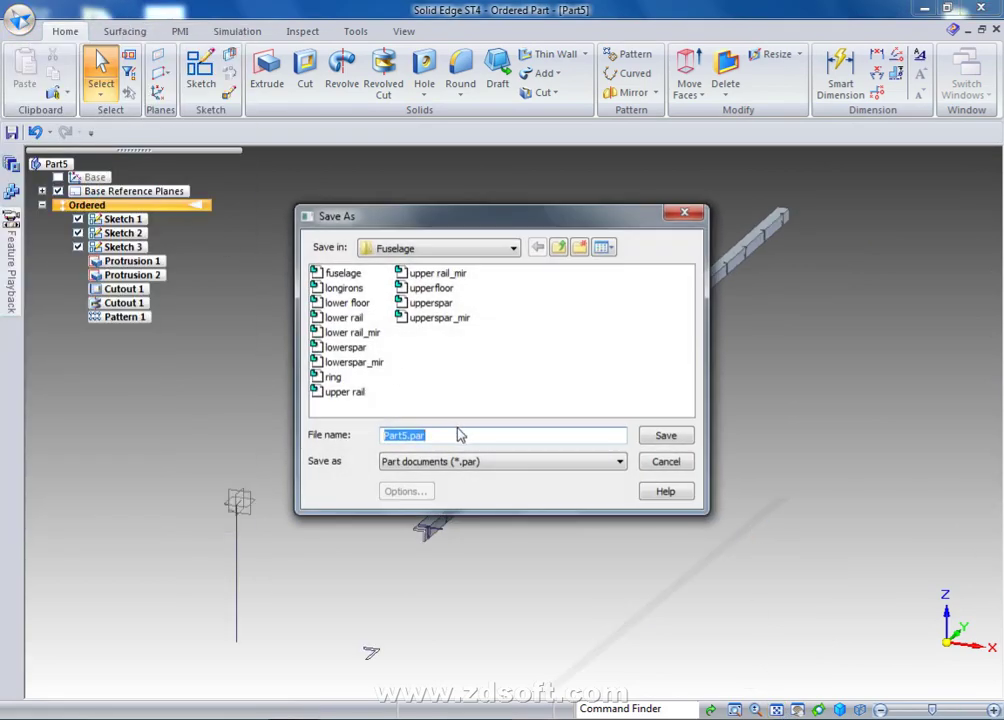
pyautogui.write('uppers')
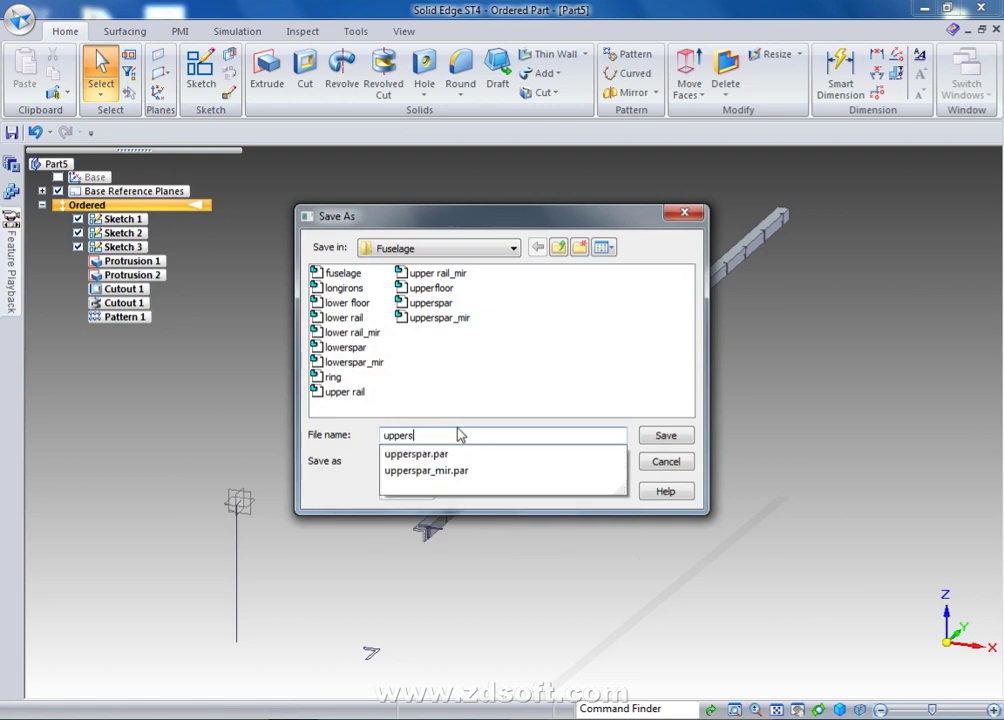
pyautogui.click(443, 455)
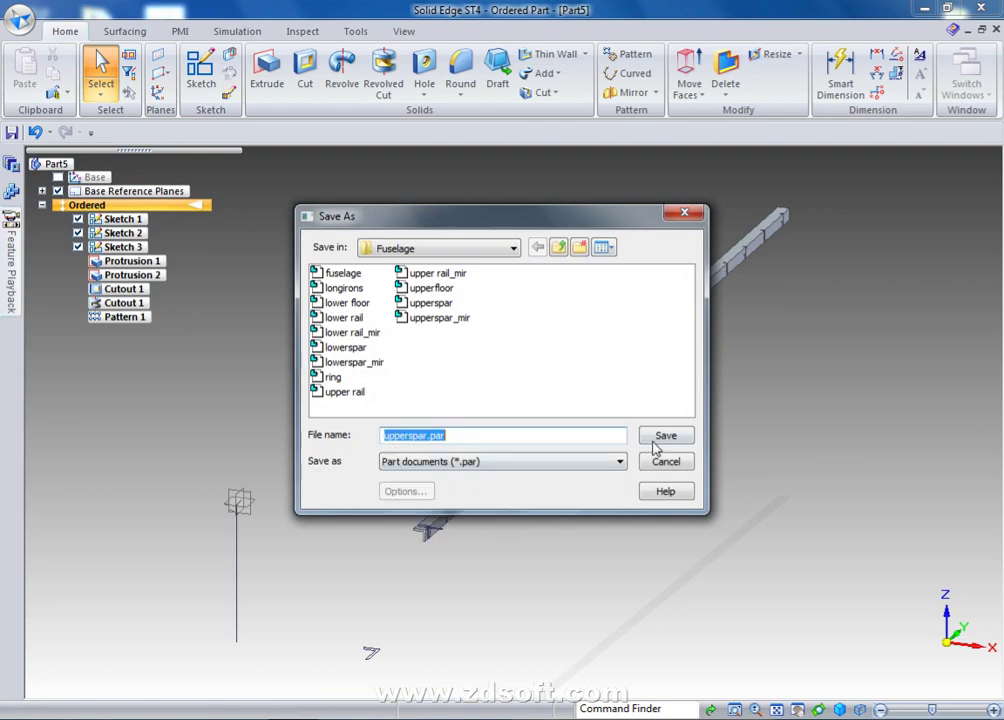
pyautogui.click(685, 213)
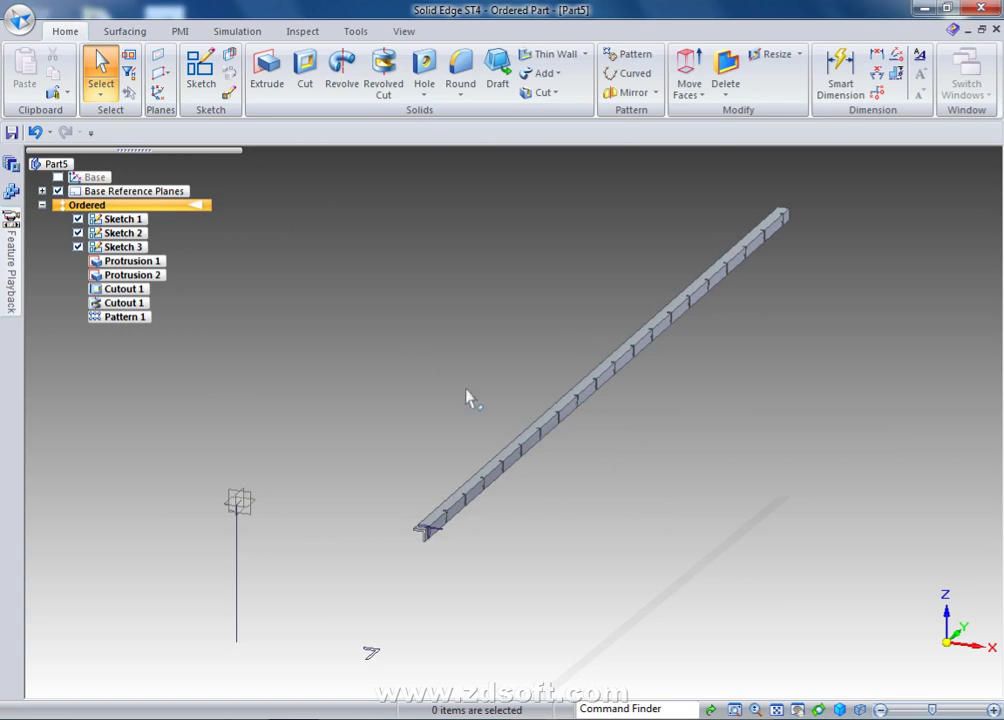
# Delete the pattern, both cutouts and both upper-profile protrusions, keeping the three sketches.
pyautogui.click(108, 317)
pyautogui.rightClick(108, 318)
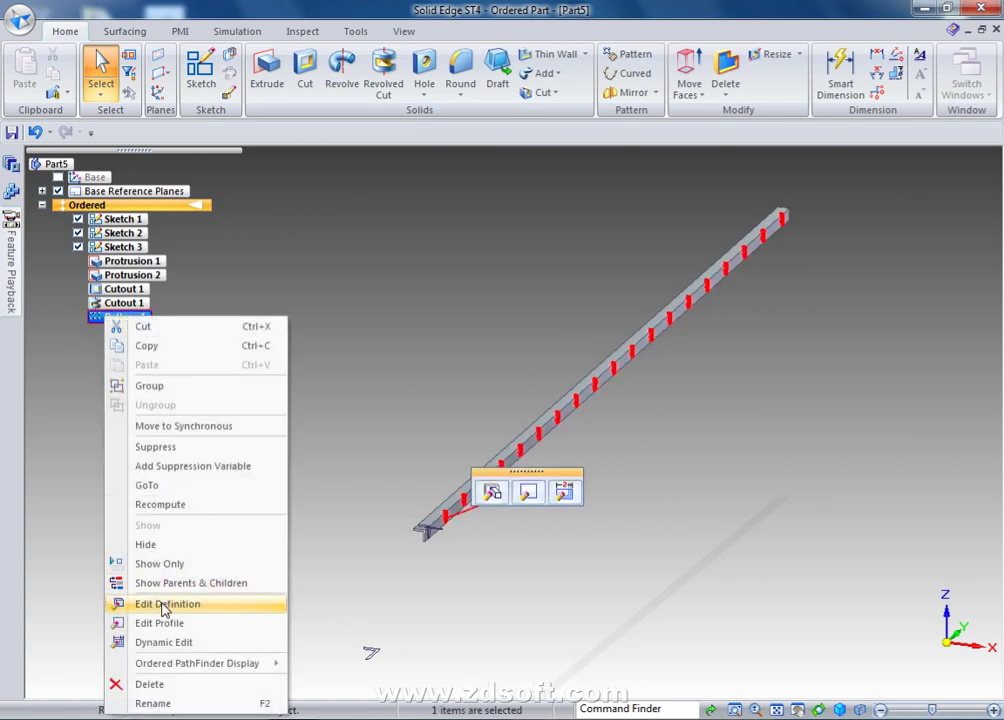
pyautogui.click(152, 684)
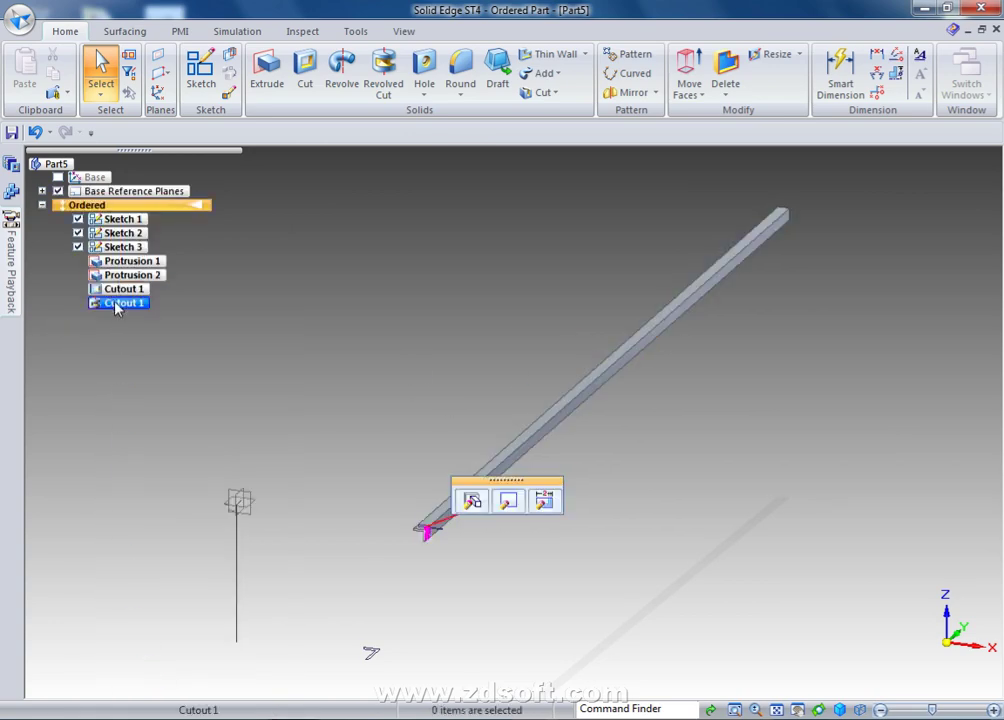
pyautogui.rightClick(118, 302)
pyautogui.click(160, 664)
pyautogui.rightClick(135, 291)
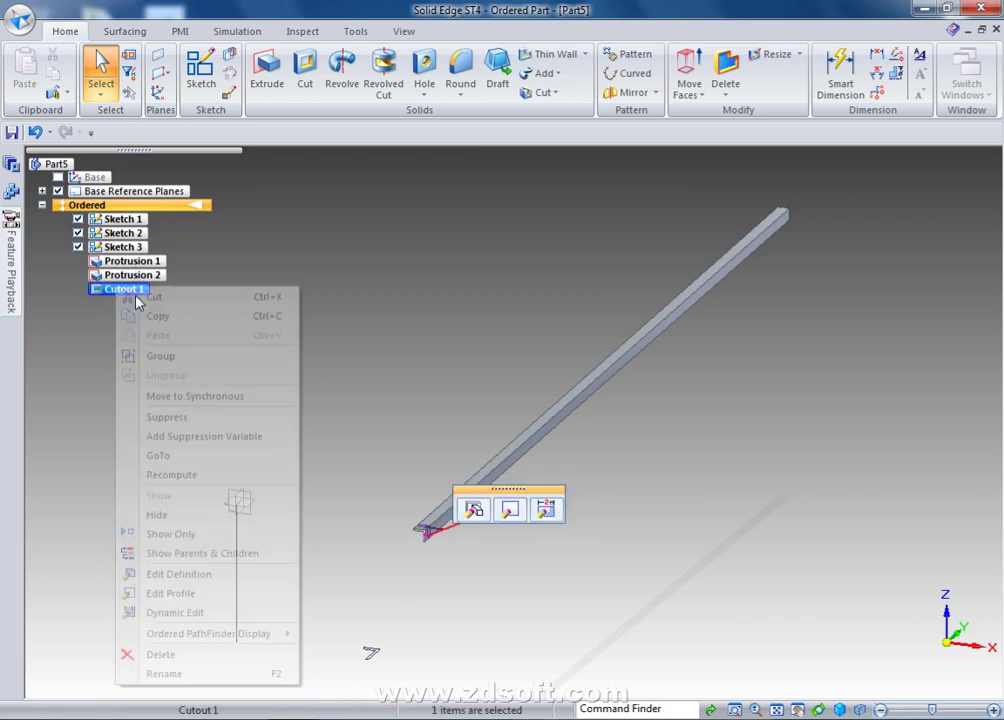
pyautogui.click(160, 653)
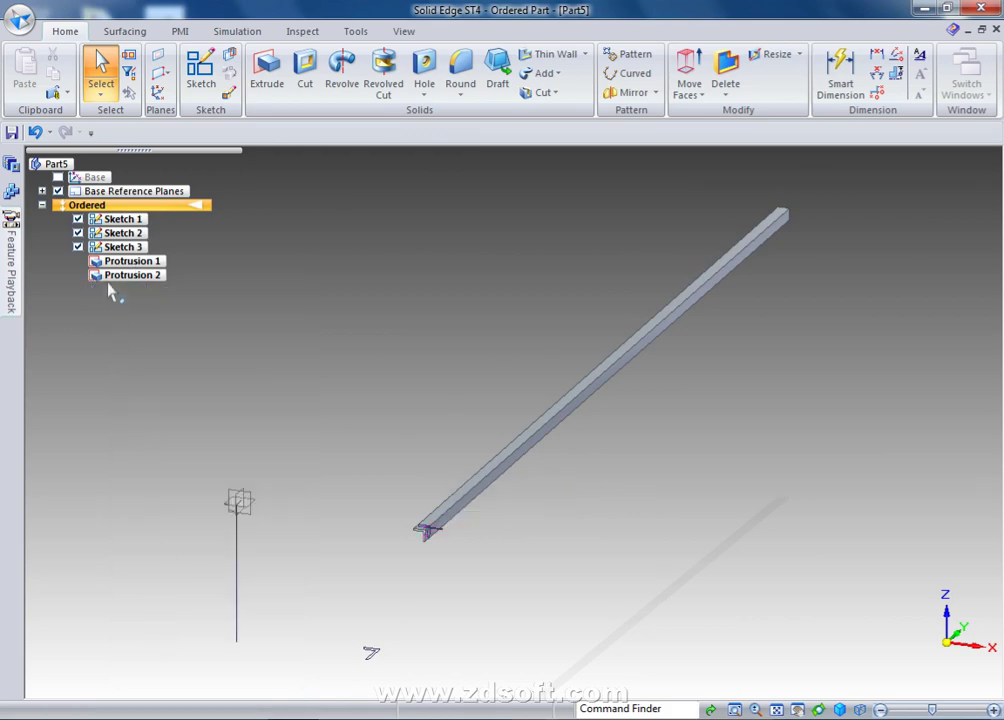
pyautogui.rightClick(112, 277)
pyautogui.click(168, 646)
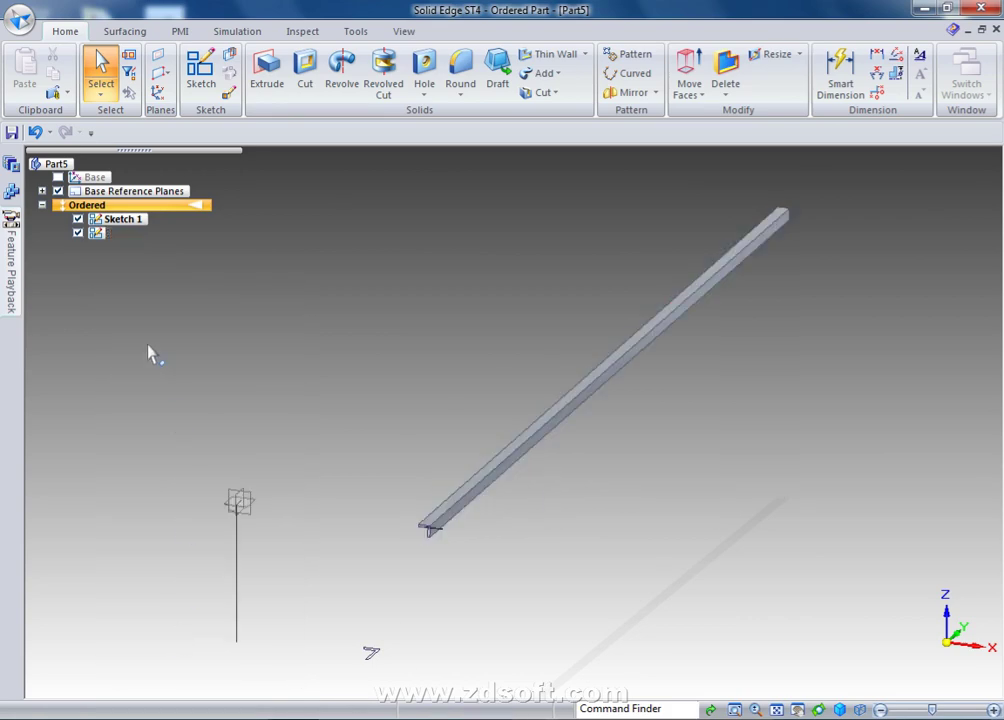
pyautogui.rightClick(137, 270)
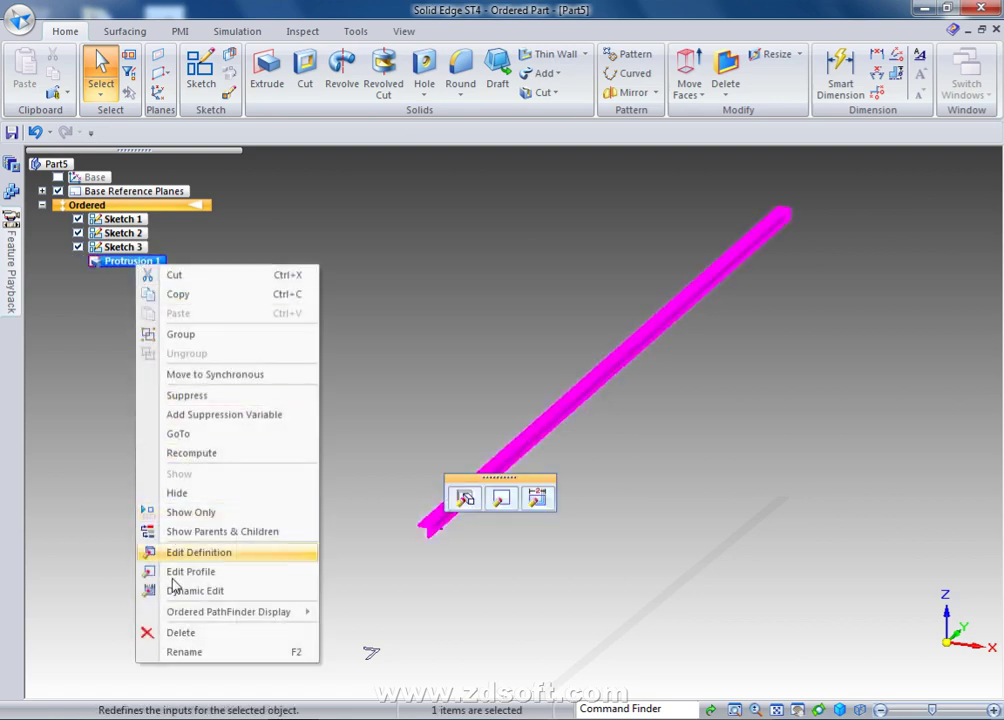
pyautogui.click(186, 637)
# Extrude the lower angle profile 5000-62.5 mm in the positive Y direction.
pyautogui.click(267, 70)
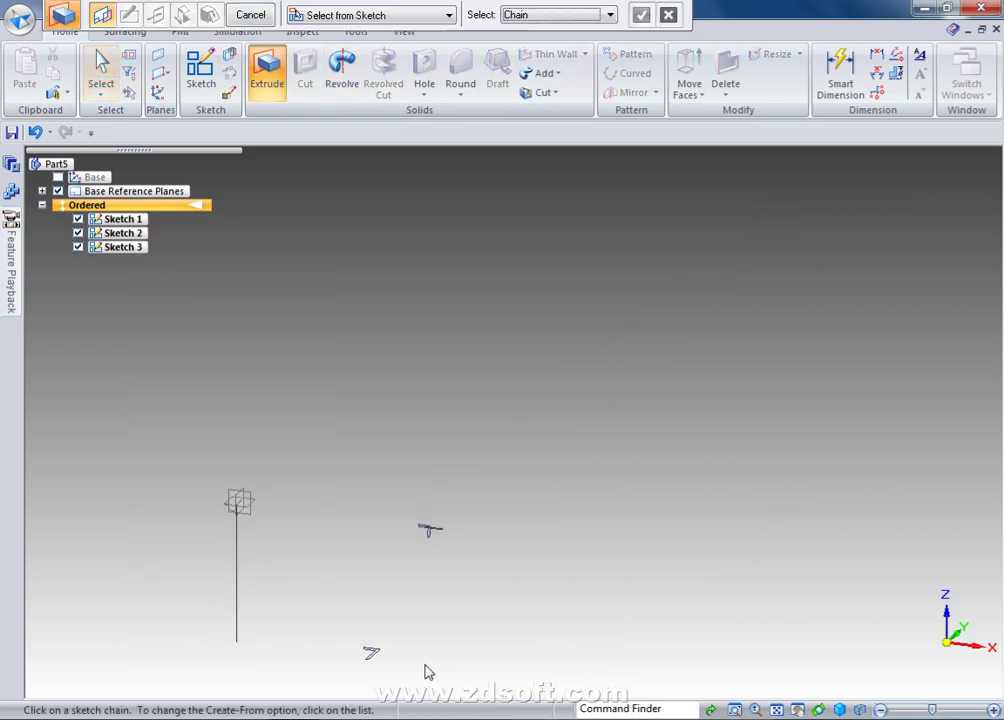
pyautogui.click(372, 654)
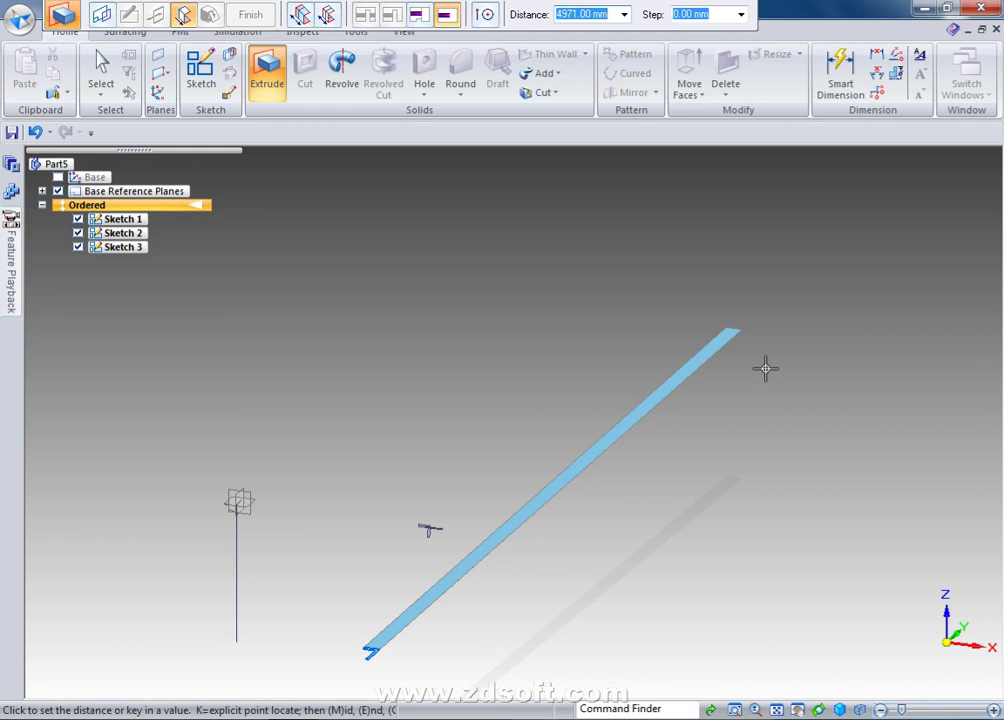
pyautogui.write('5000-62')
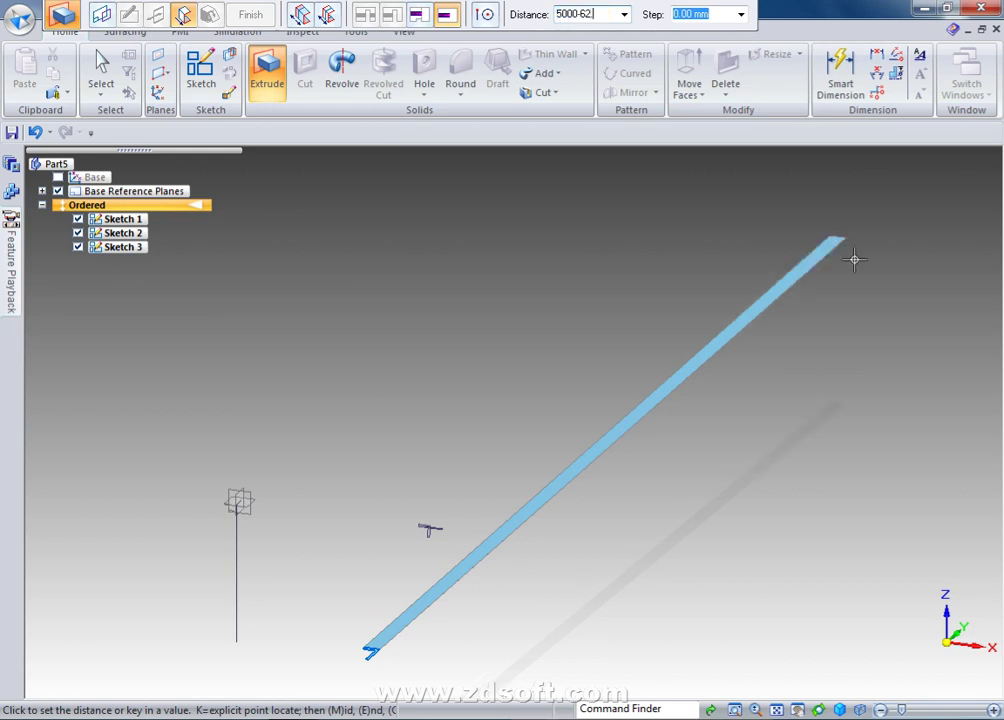
pyautogui.write('.5')
pyautogui.press('Return')
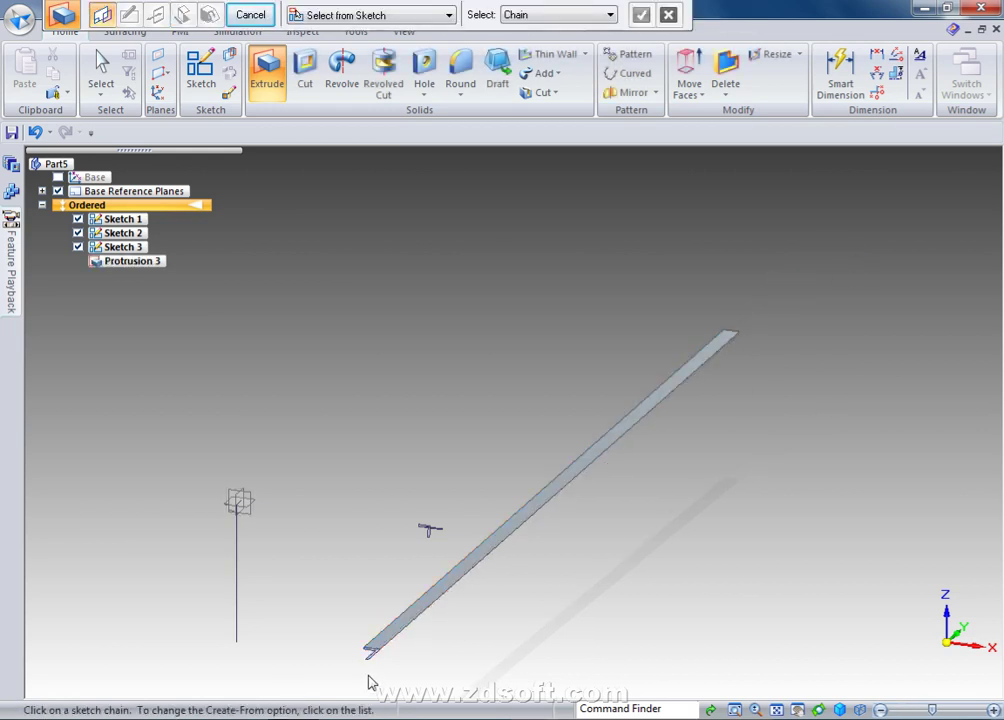
# Extrude the same lower angle profile 62.5 mm in the negative Y direction.
pyautogui.click(371, 660)
pyautogui.write('6')
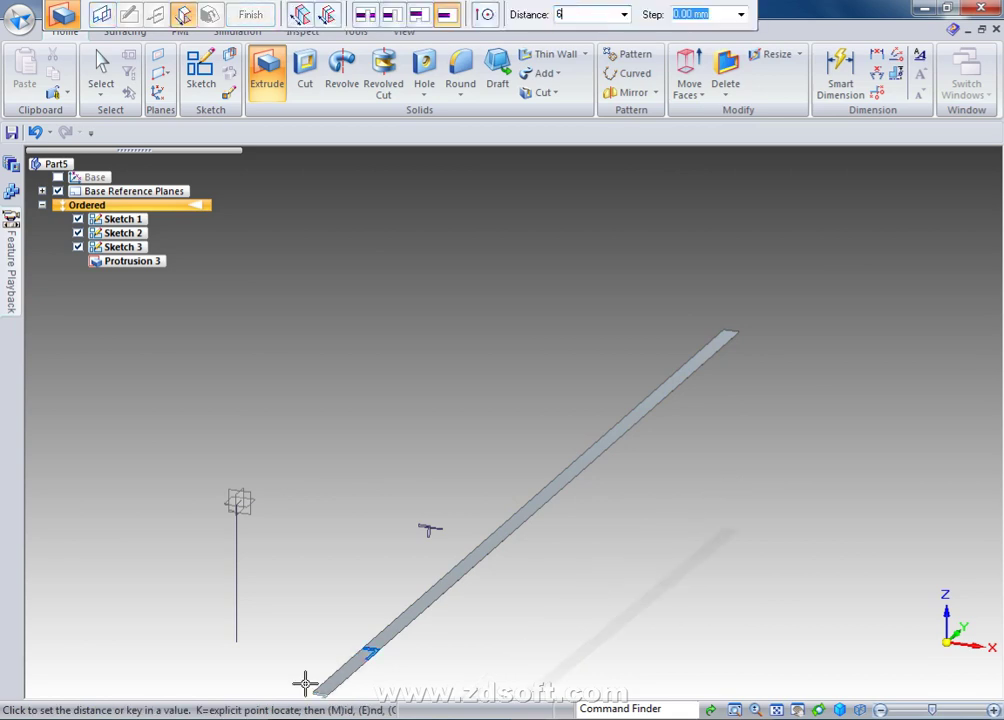
pyautogui.write('2.5')
pyautogui.press('Return')
pyautogui.click(341, 657)
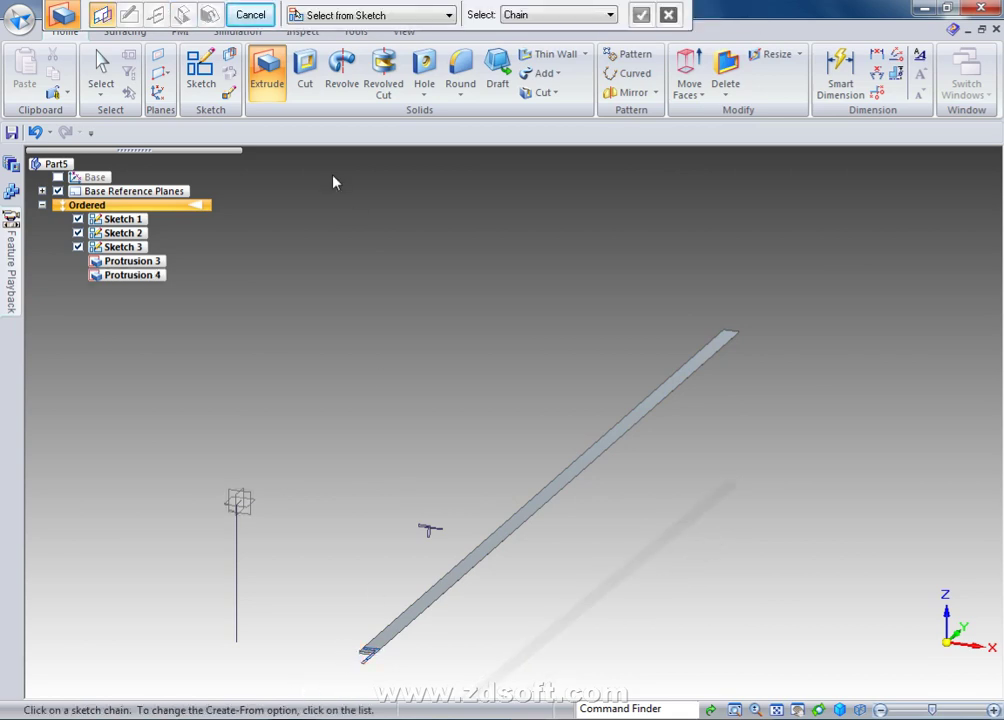
# Cut the lower hole circle at the end of the vertical line symmetrically through the lower angle bar.
pyautogui.click(305, 80)
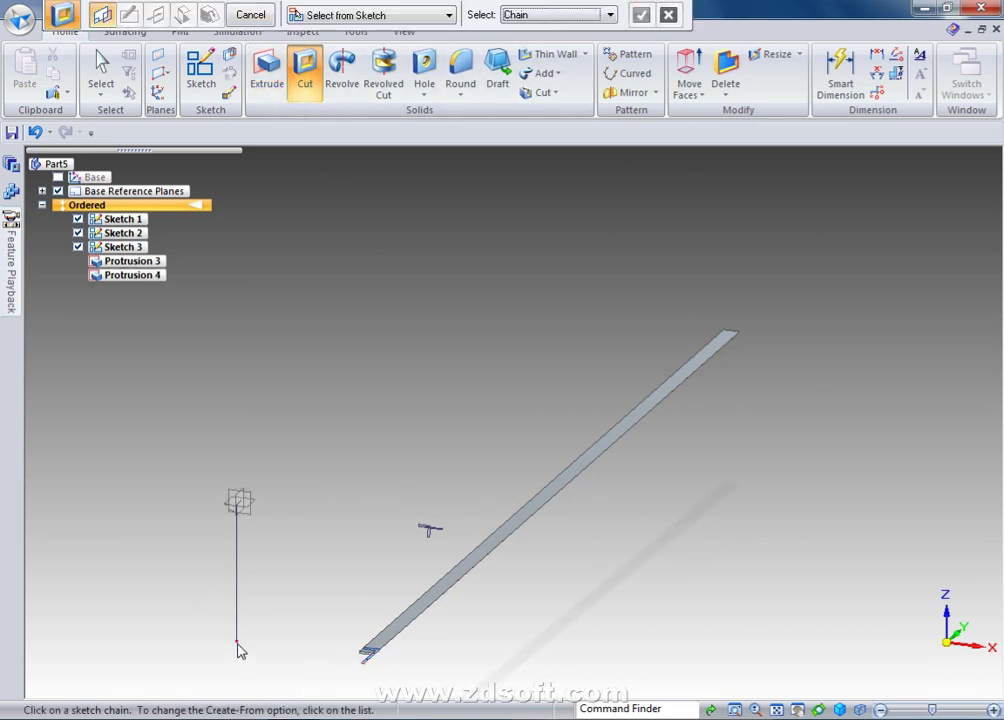
pyautogui.click(238, 650)
pyautogui.click(621, 672)
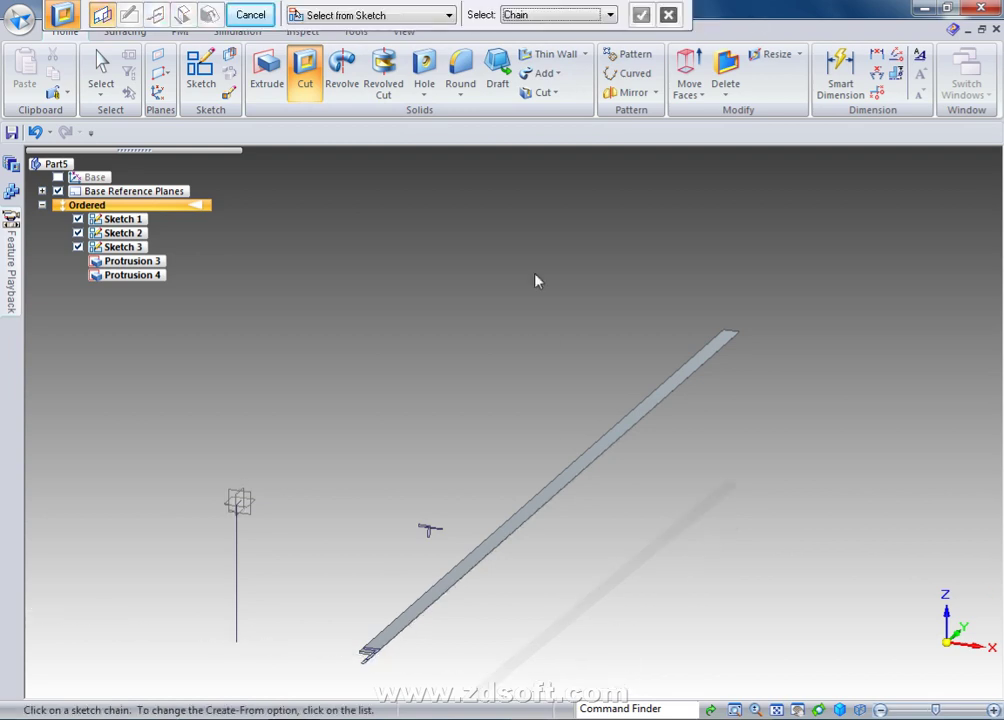
# Make a revolved cut in the lower bar from the slot profile chain about the reference-plane axis, by about 223 degrees.
pyautogui.click(383, 75)
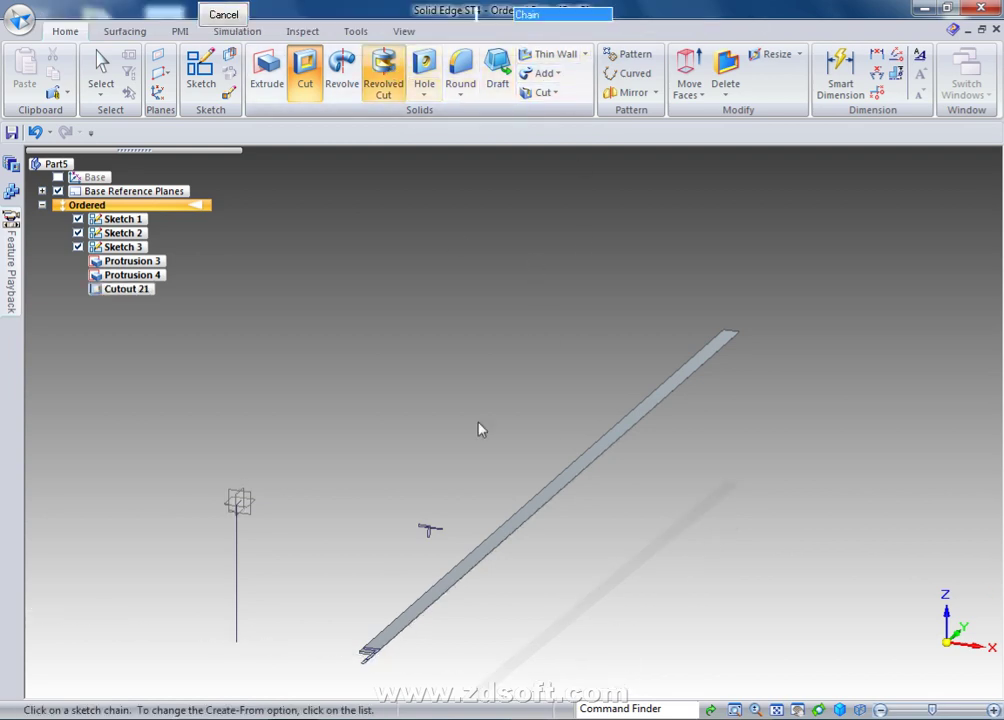
pyautogui.click(434, 531)
pyautogui.click(240, 508)
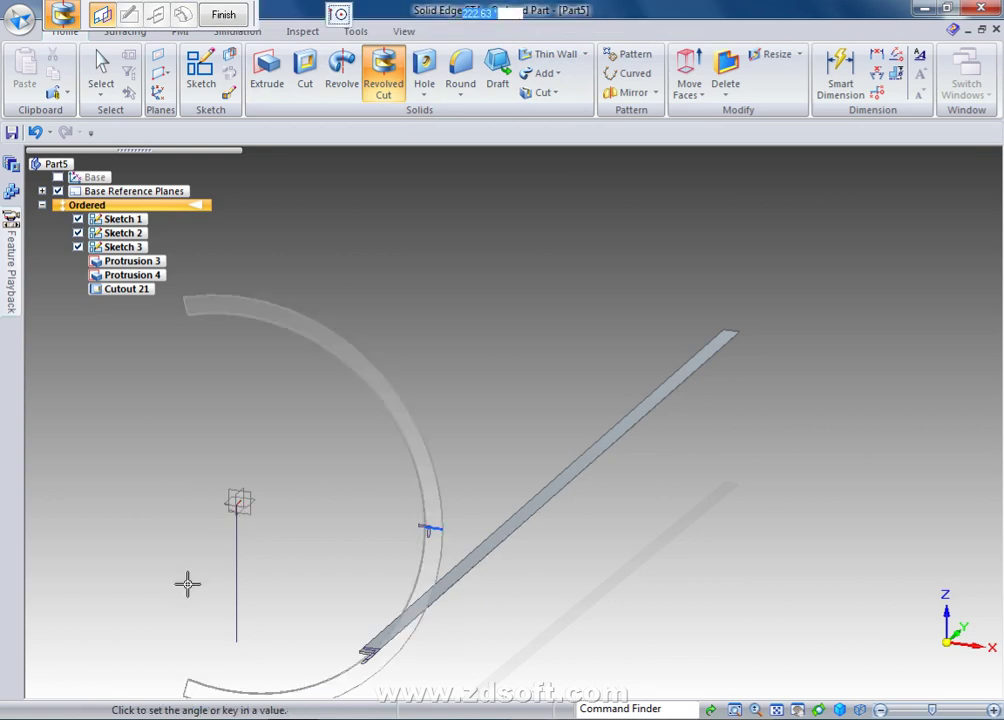
pyautogui.click(186, 589)
pyautogui.press('Escape')
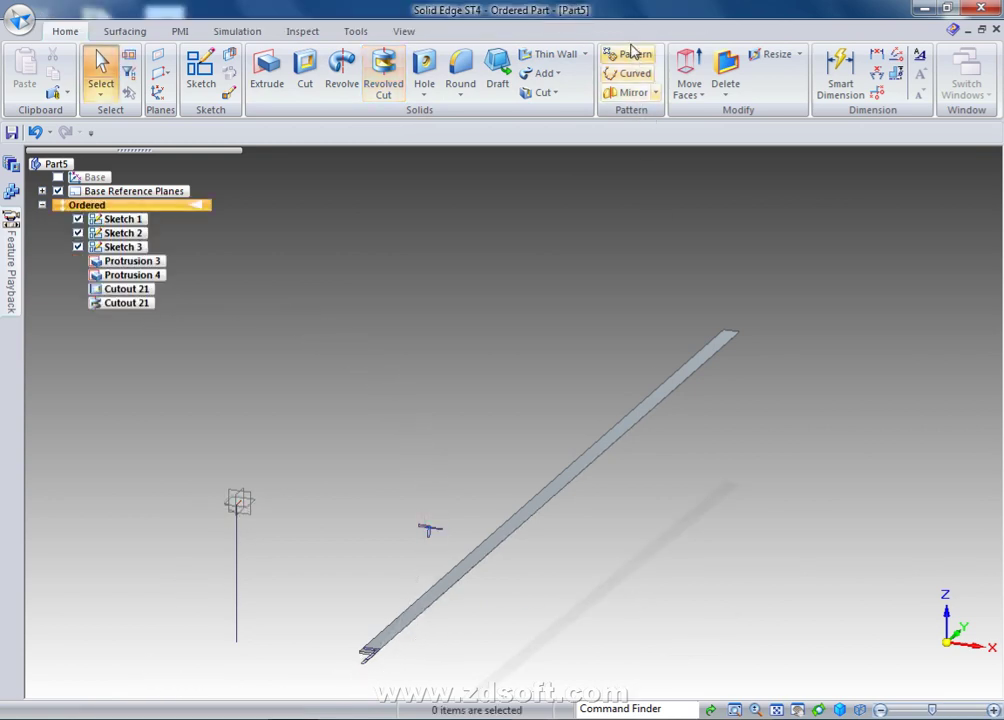
pyautogui.click(630, 54)
pyautogui.click(126, 302)
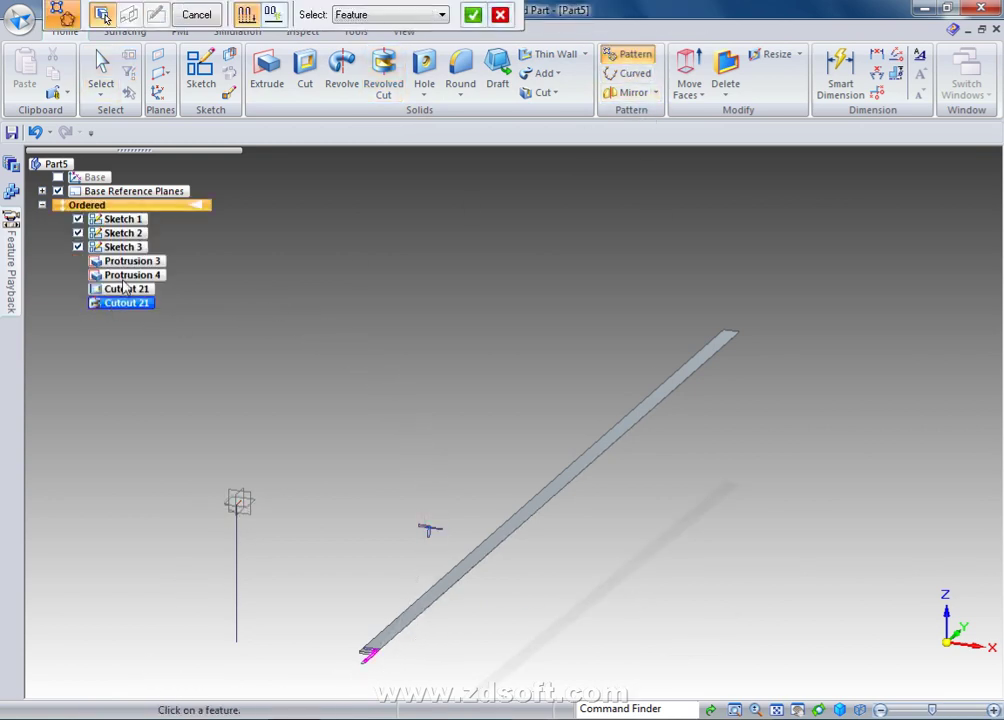
pyautogui.keyDown('shift'); pyautogui.click(130, 274); pyautogui.keyUp('shift')
pyautogui.press('Escape')
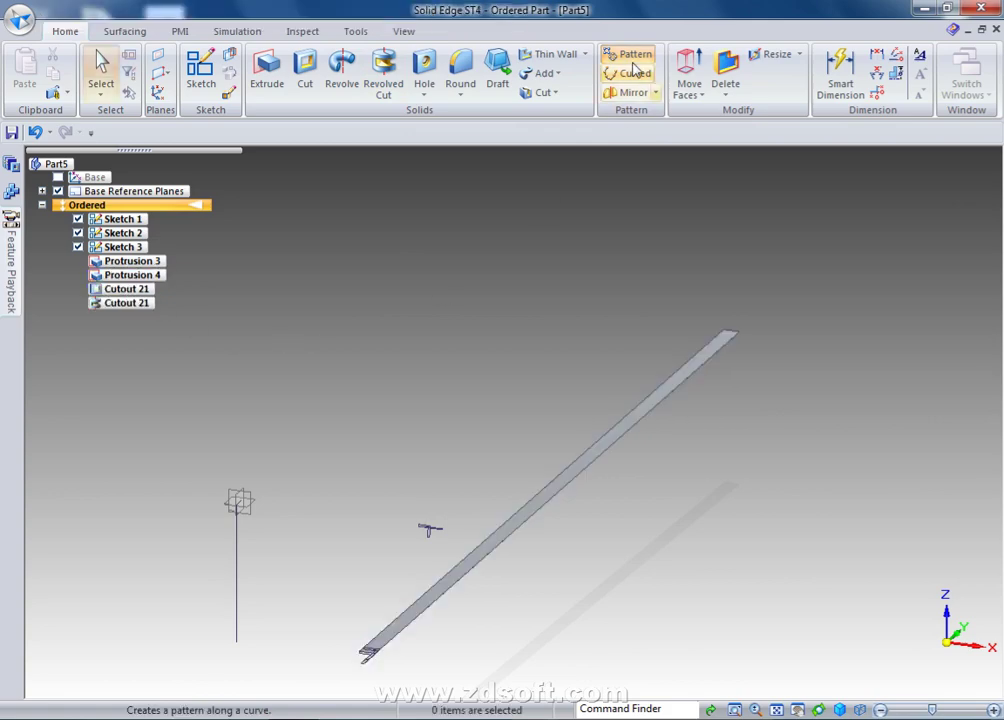
# Pattern both cutouts along the lower bar on the YZ reference plane, 20 by 1 occurrences, with width 5000-125 mm and height 150 mm.
pyautogui.click(632, 58)
pyautogui.click(130, 303)
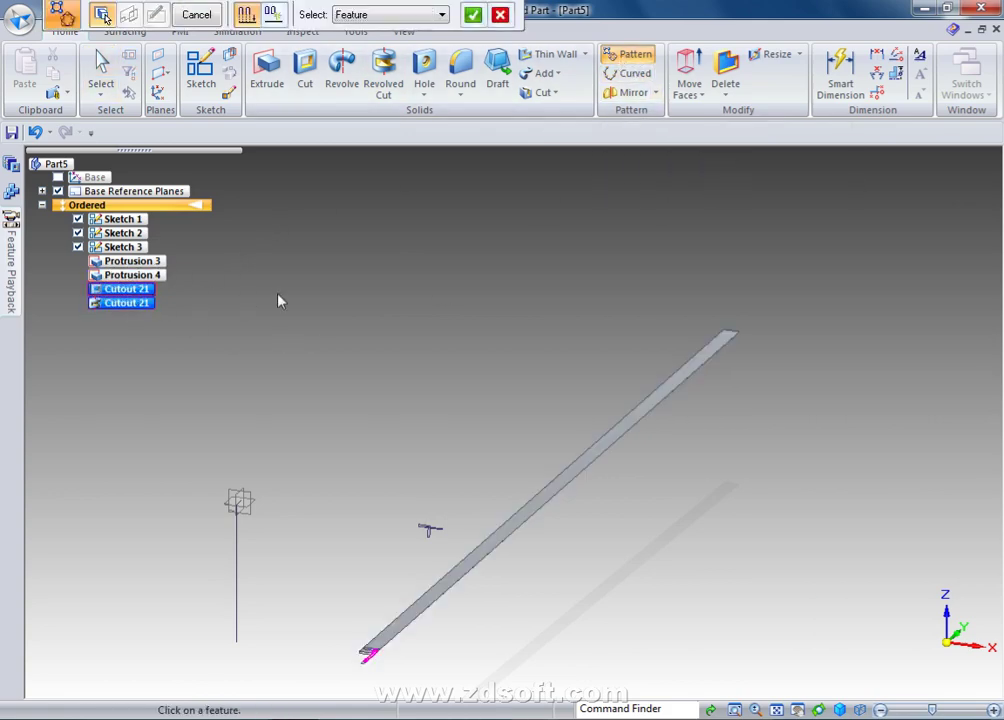
pyautogui.rightClick(308, 594)
pyautogui.click(238, 503)
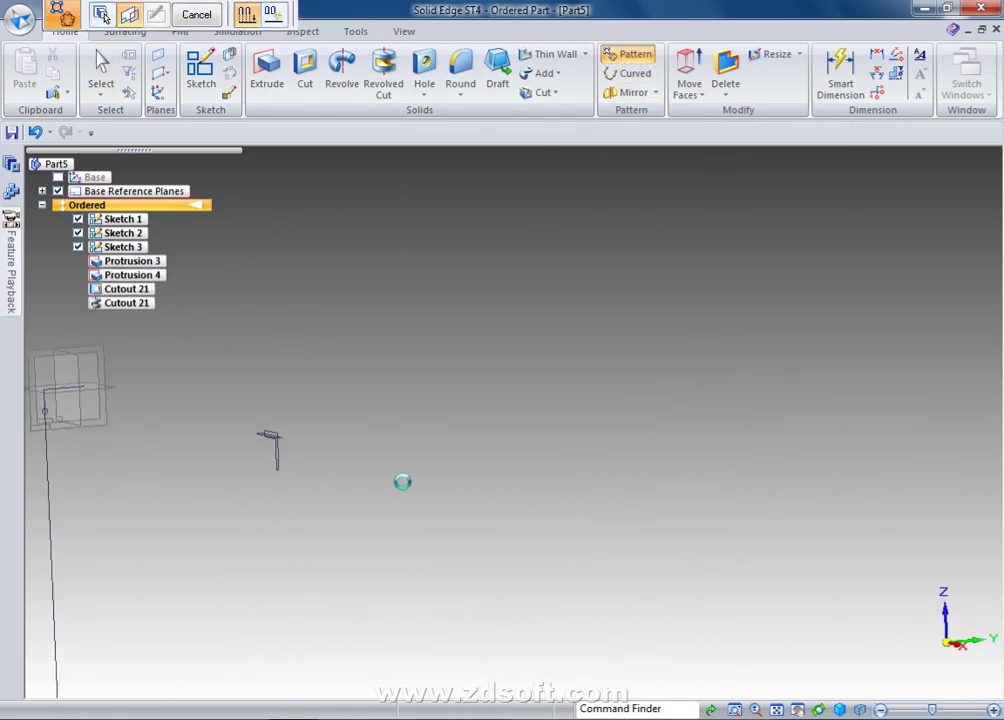
pyautogui.click(374, 600)
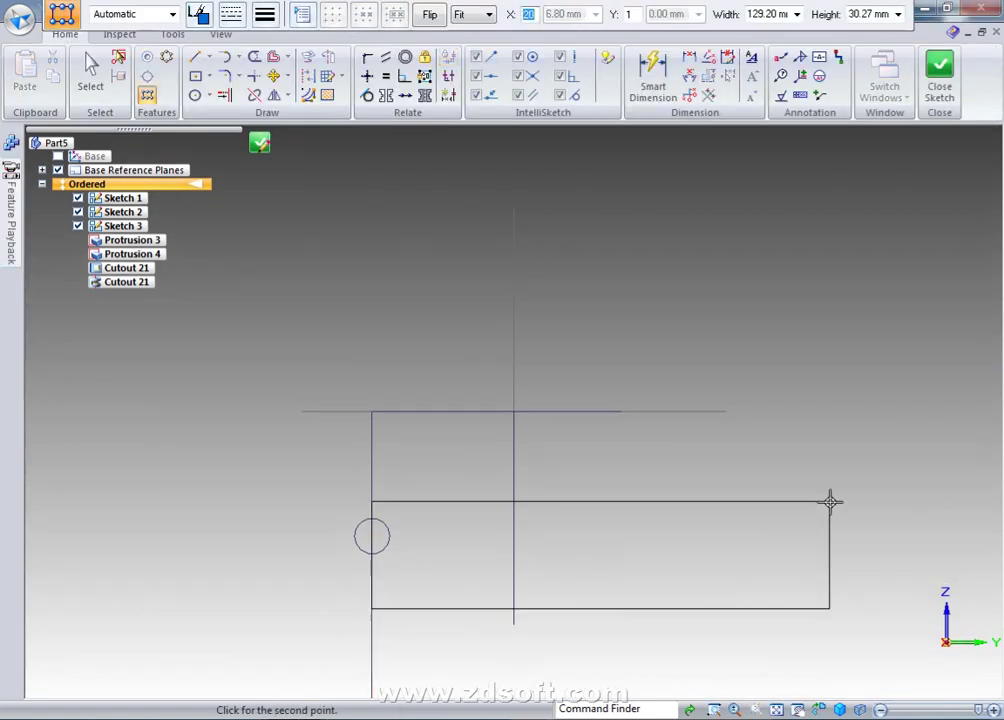
pyautogui.press('Tab')
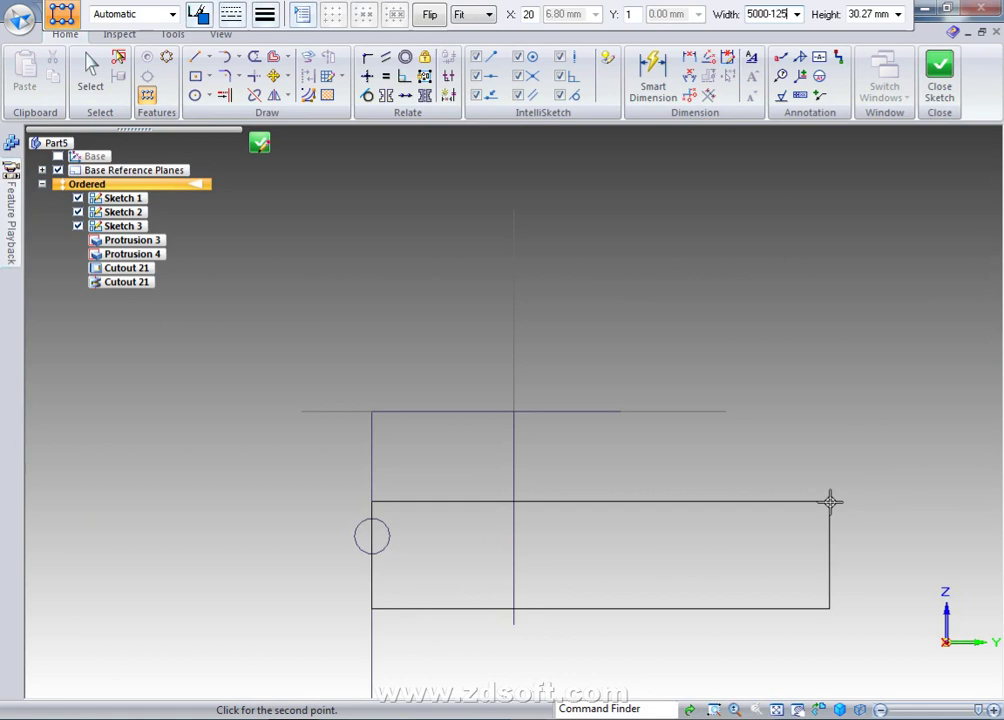
pyautogui.press('Tab')
pyautogui.press('Tab')
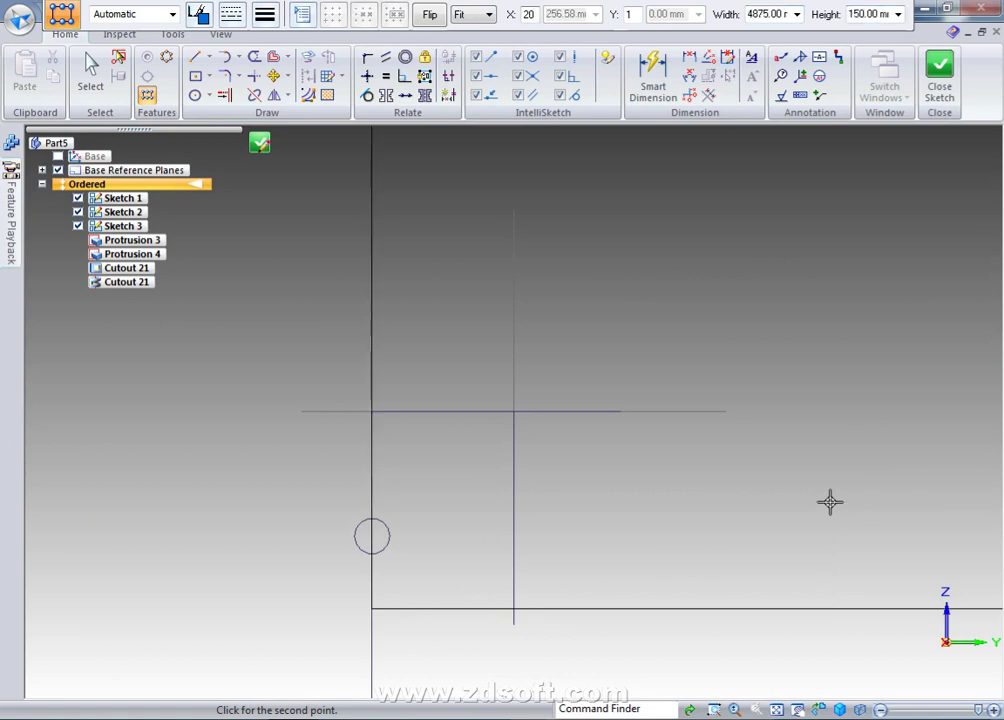
pyautogui.click(829, 503)
pyautogui.press('Escape')
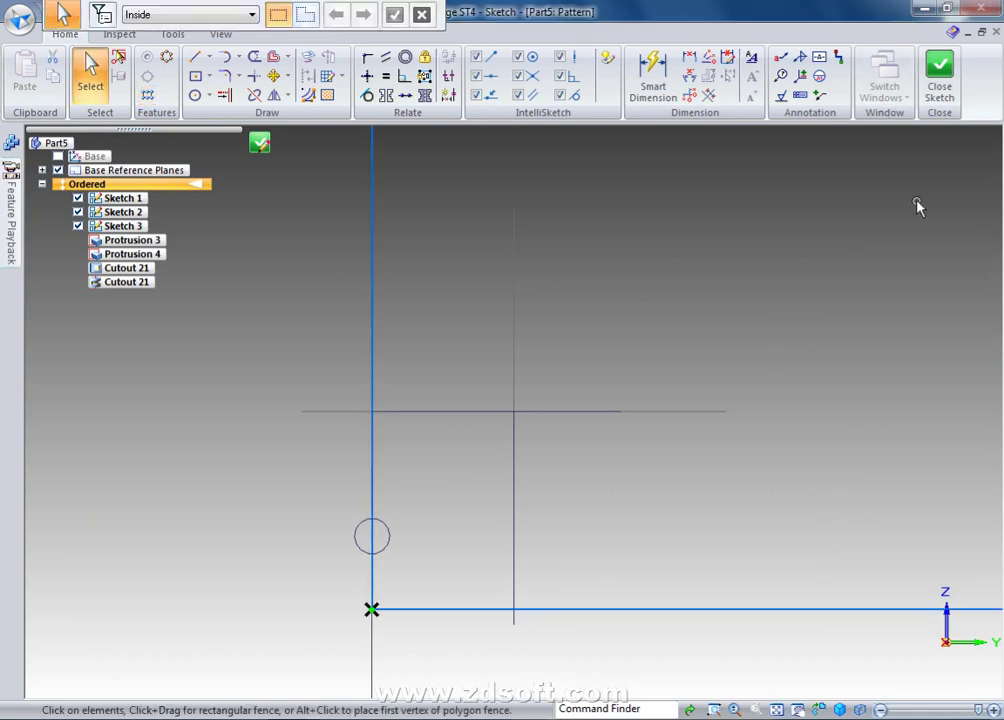
pyautogui.click(939, 80)
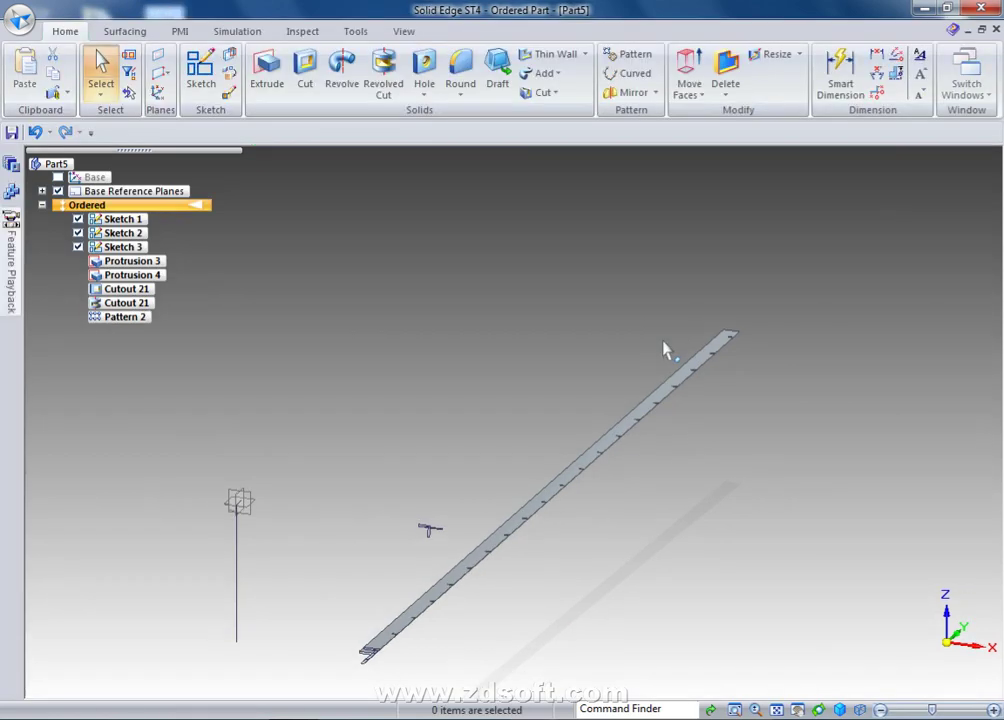
pyautogui.click(20, 20)
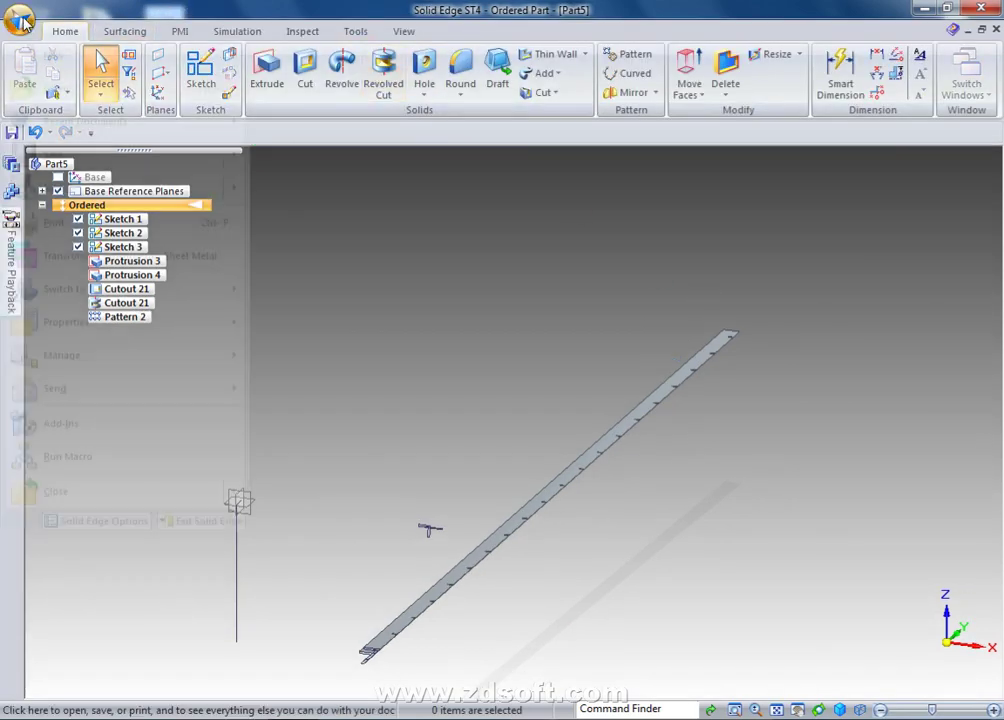
pyautogui.click(101, 197)
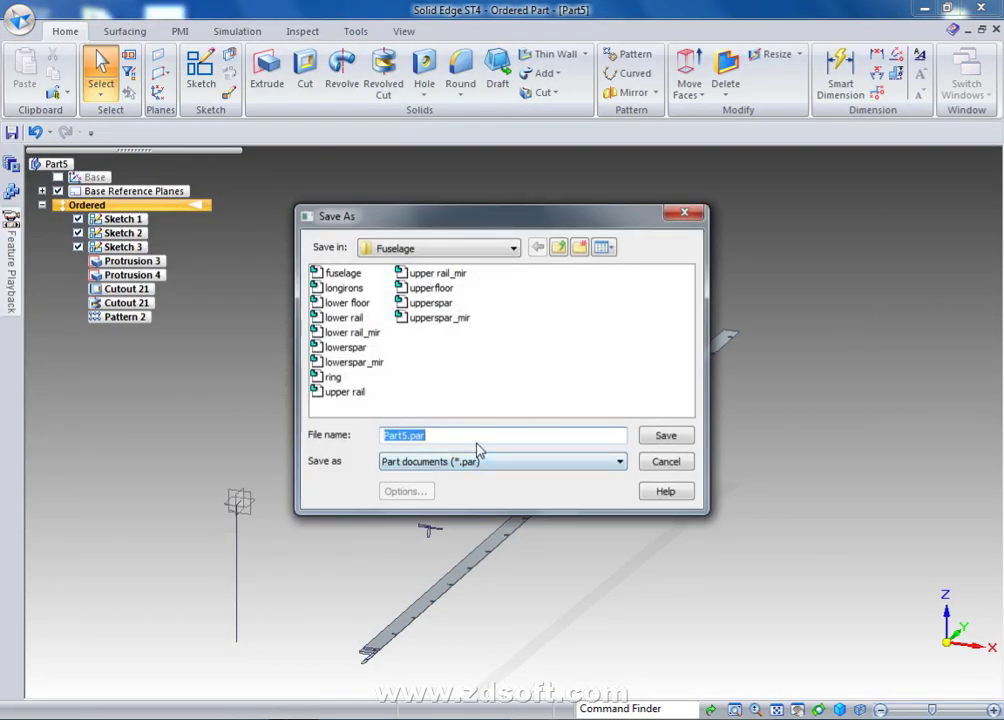
pyautogui.write('lowers')
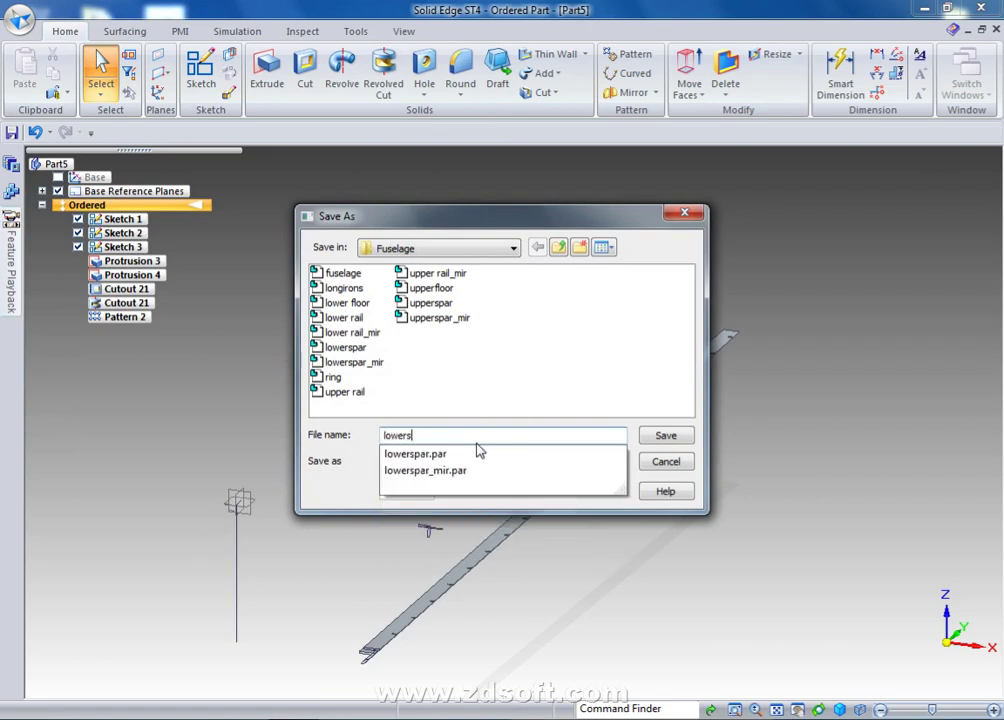
pyautogui.click(666, 462)
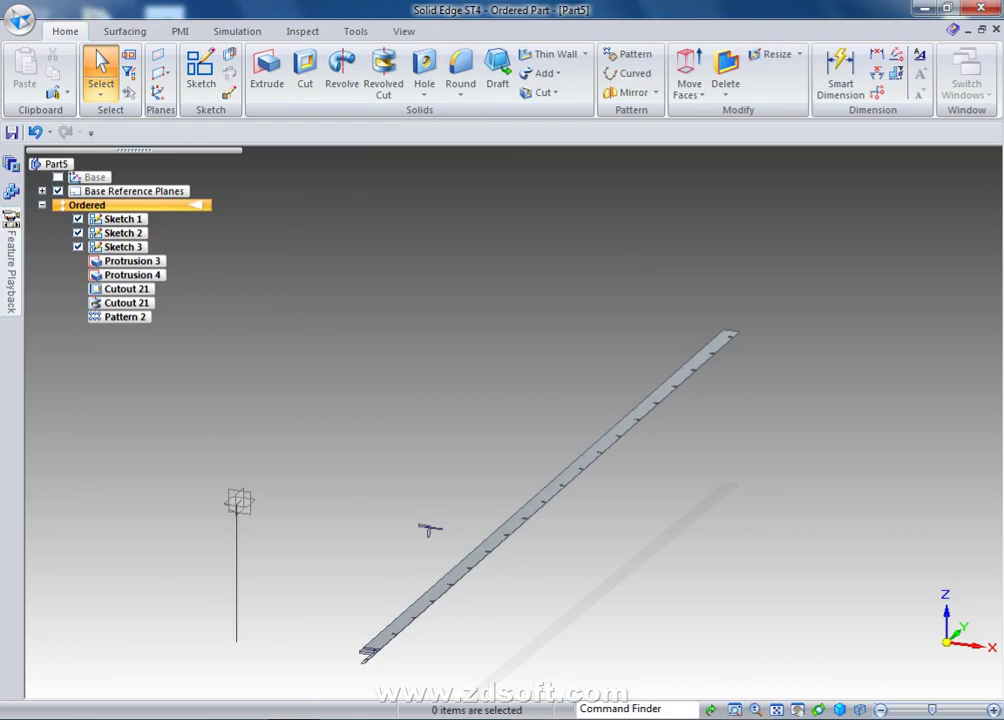